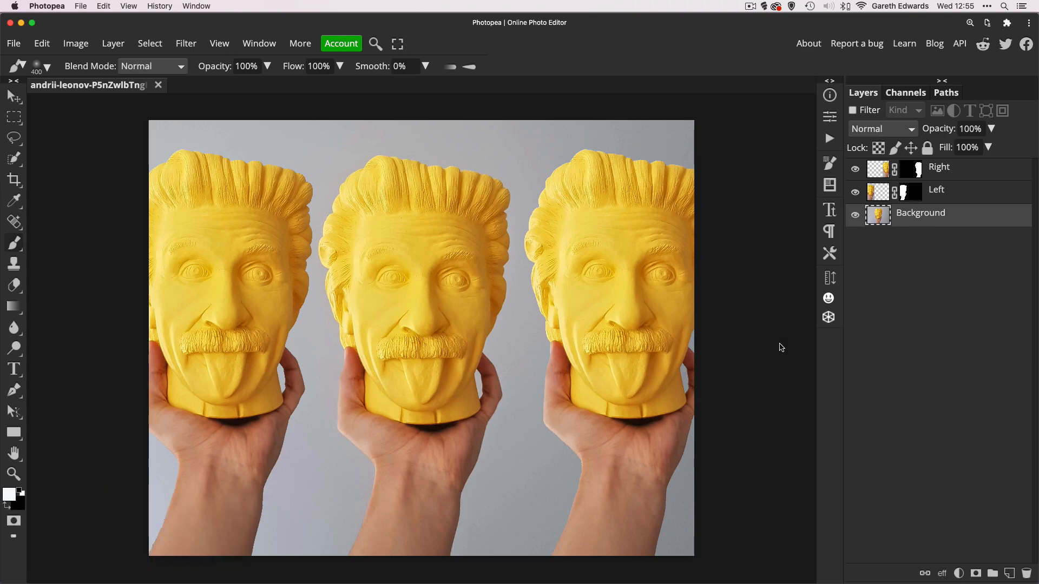
Step: Show the Background, Left and Right layers in isolation one after another, restoring full visibility each time
{"action": "left_click", "coordinate": [856, 215], "text": "alt"}
{"action": "left_click", "coordinate": [856, 217], "text": "alt"}
{"action": "left_click", "coordinate": [855, 193], "text": "alt"}
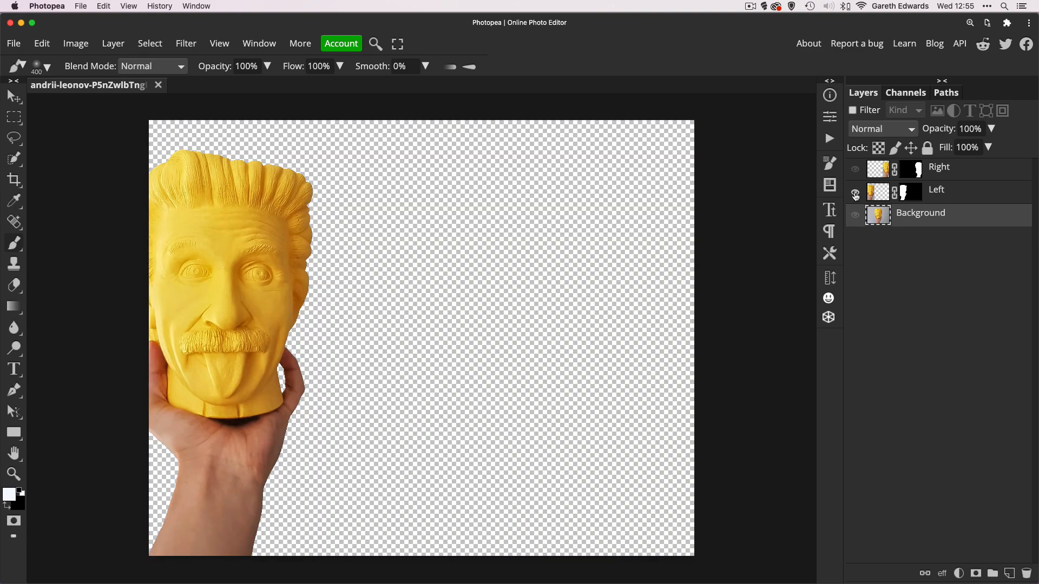
{"action": "left_click", "coordinate": [856, 193], "text": "alt"}
{"action": "left_click", "coordinate": [855, 173], "text": "alt"}
{"action": "left_click", "coordinate": [855, 171], "text": "alt"}
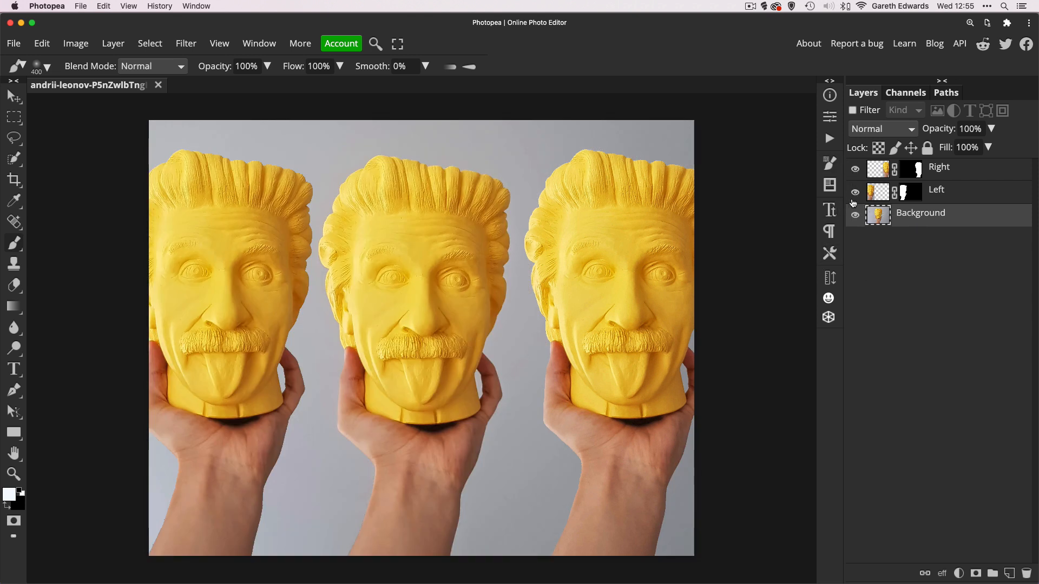
Step: Select only the Left layer, clear the pixel selection and scale the layer down proportionally to about 5%
{"action": "left_click", "coordinate": [876, 196], "text": "super"}
{"action": "left_click", "coordinate": [882, 196], "text": "shift"}
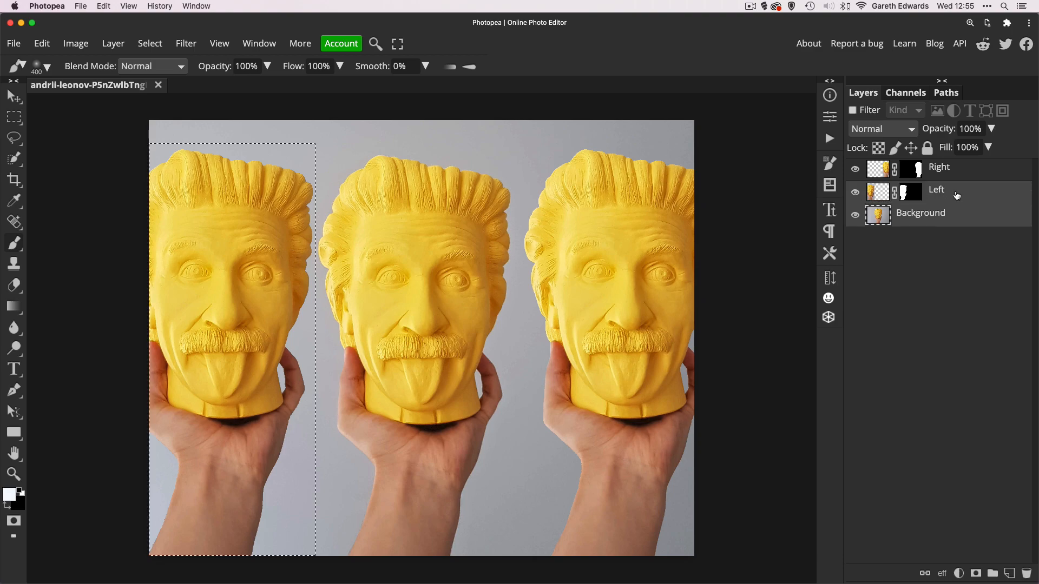
{"action": "left_click", "coordinate": [883, 198]}
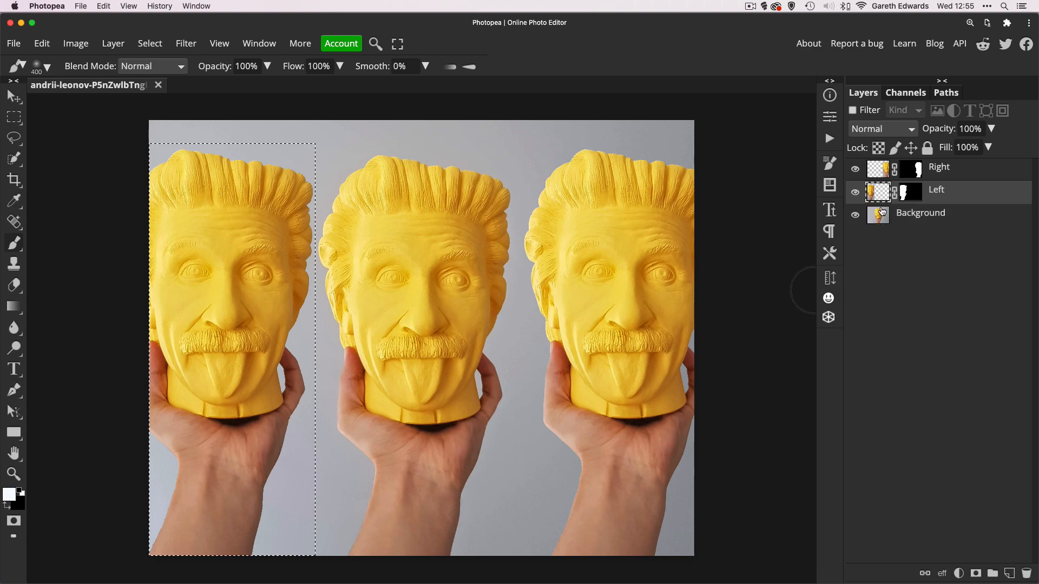
{"action": "key", "text": "super+d"}
{"action": "key", "text": "super+t"}
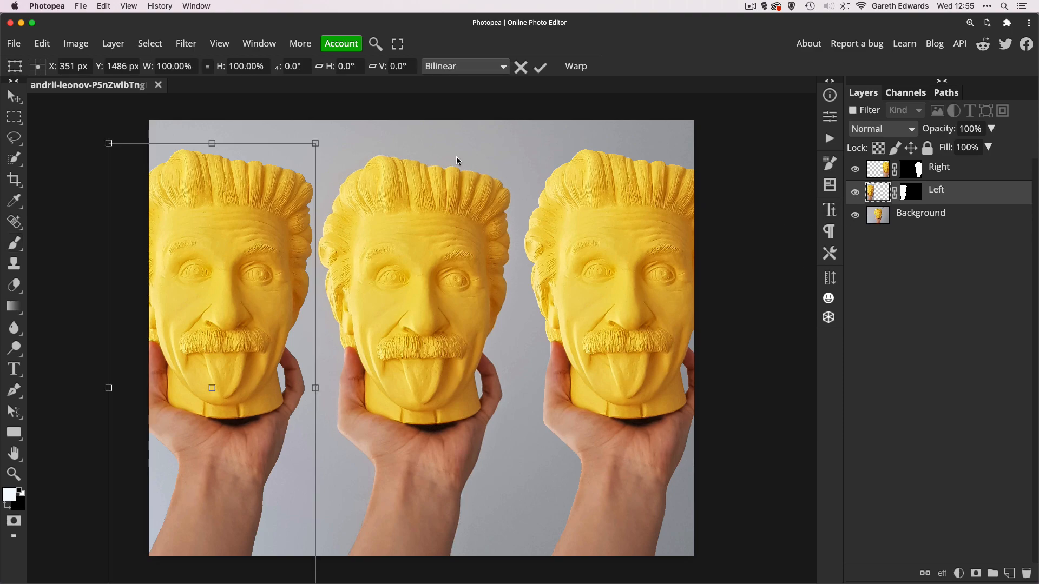
{"action": "left_click_drag", "start_coordinate": [316, 143], "coordinate": [230, 405]}
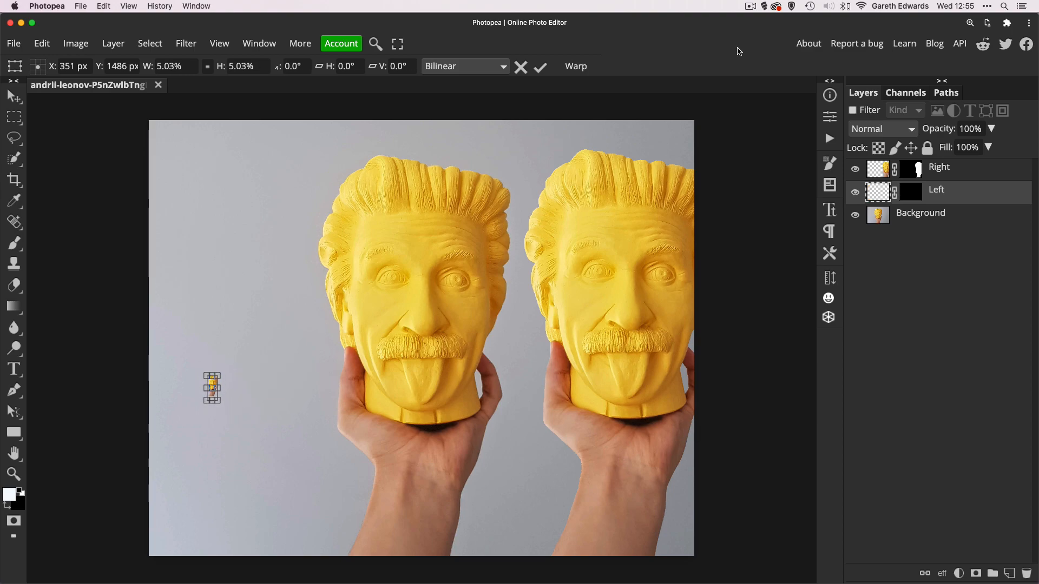
{"action": "key", "text": "Return"}
Step: Move the tiny Left head down and slightly right on the canvas and inspect it up close
{"action": "key", "text": "b"}
{"action": "key", "text": "v"}
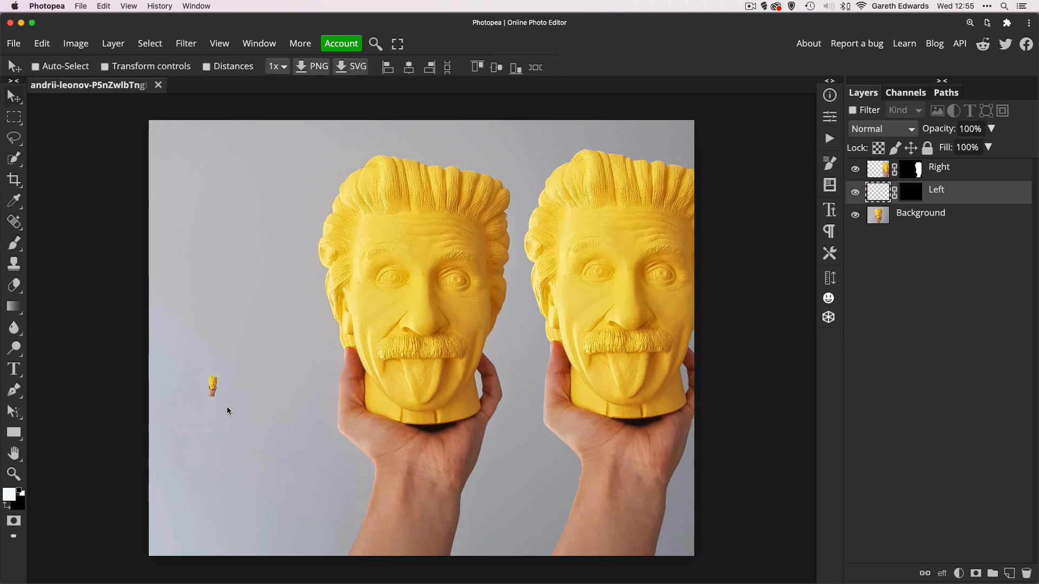
{"action": "left_click_drag", "start_coordinate": [219, 398], "coordinate": [261, 476]}
{"action": "key", "text": "z"}
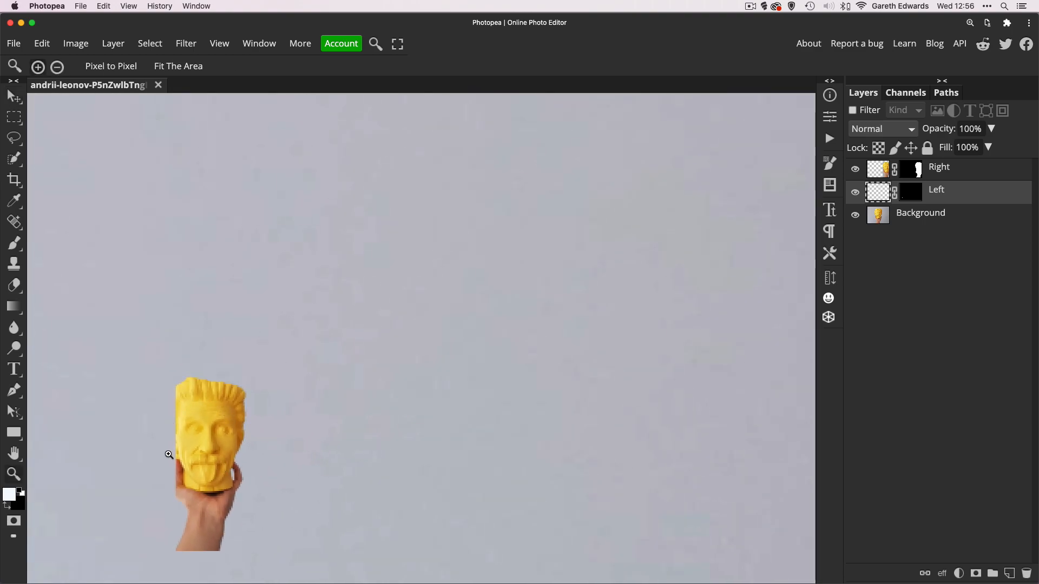
{"action": "left_click_drag", "start_coordinate": [293, 426], "coordinate": [222, 437]}
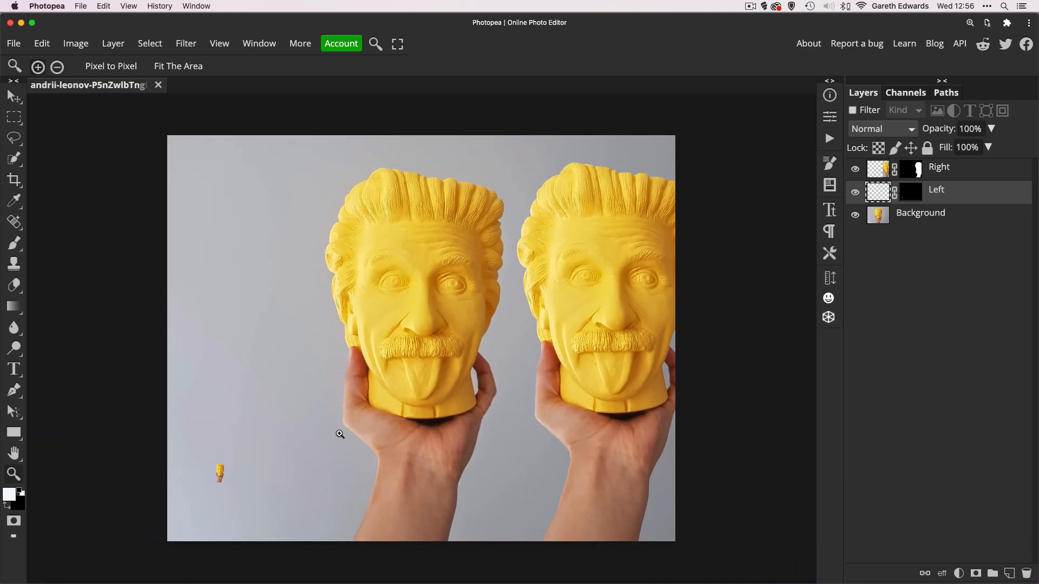
Step: Scale the Left layer up proportionally to about 1883% and position it beside the central head
{"action": "key", "text": "super+t"}
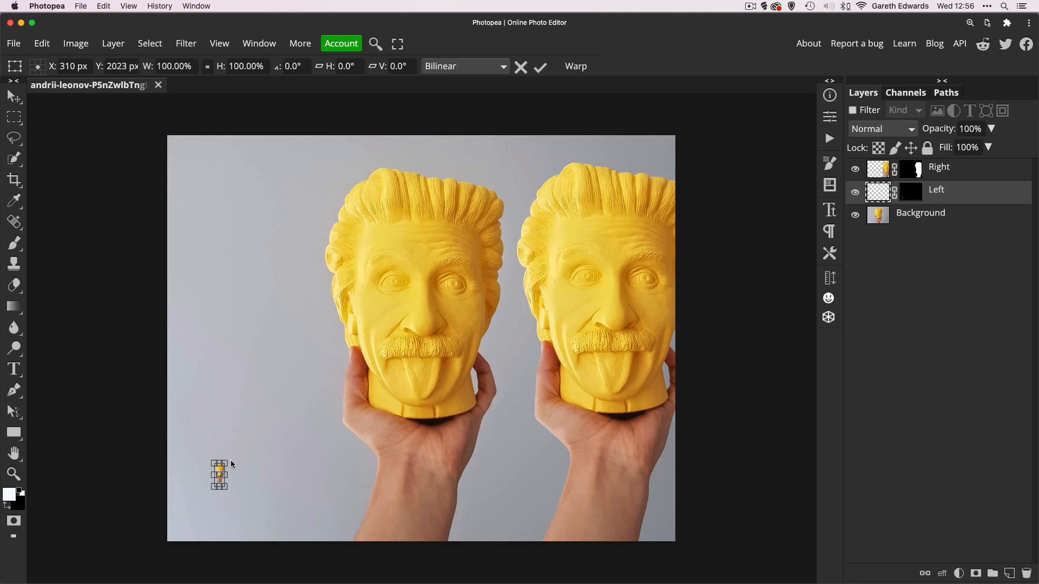
{"action": "left_click_drag", "start_coordinate": [228, 462], "coordinate": [382, 215]}
{"action": "left_click_drag", "start_coordinate": [316, 274], "coordinate": [270, 326]}
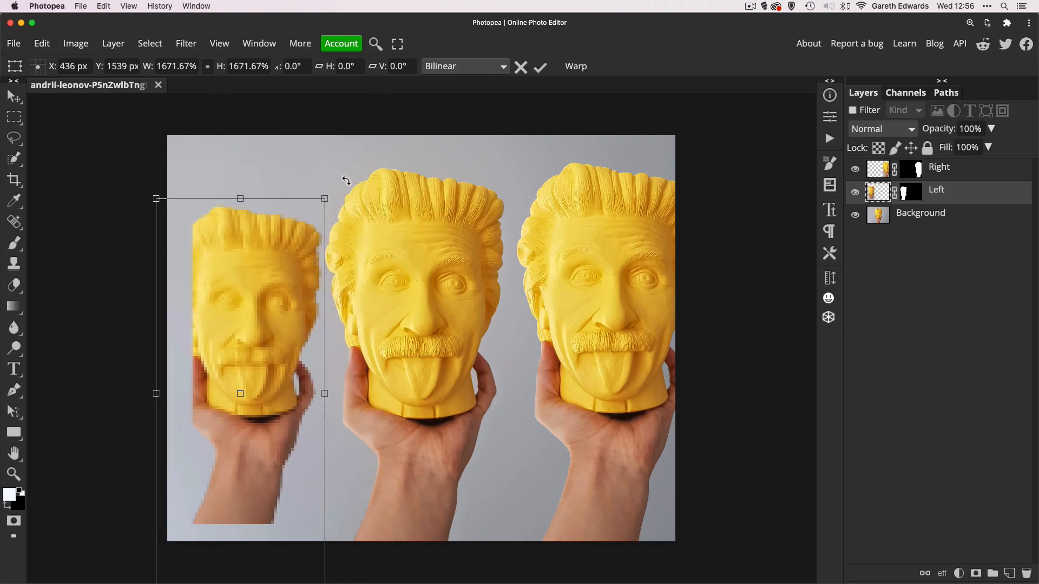
{"action": "left_click_drag", "start_coordinate": [325, 198], "coordinate": [342, 180]}
{"action": "left_click_drag", "start_coordinate": [281, 275], "coordinate": [270, 291]}
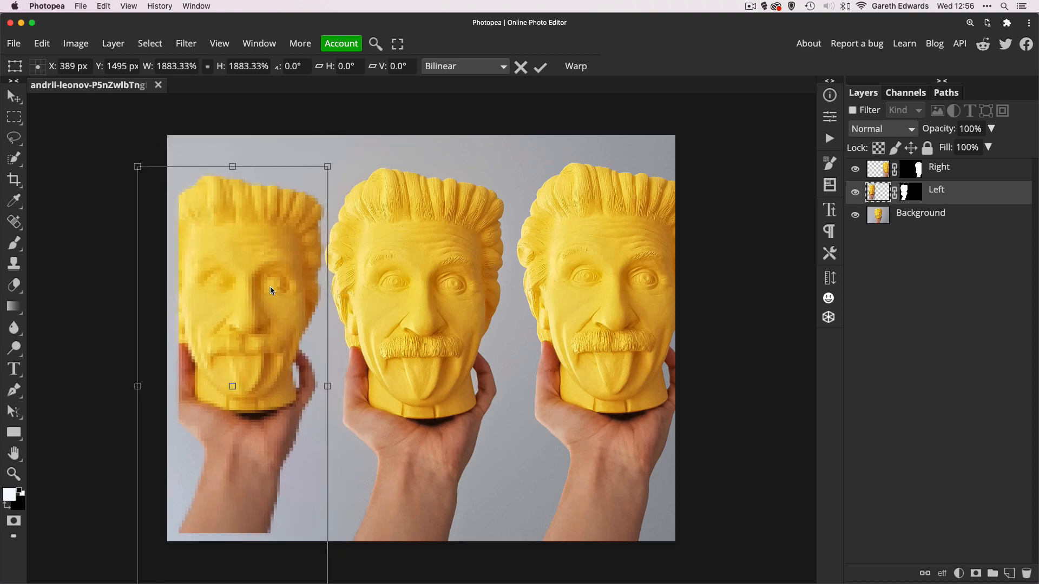
{"action": "key", "text": "Return"}
Step: Inspect the enlarged Left head up close and delete the Left layer
{"action": "key", "text": "z"}
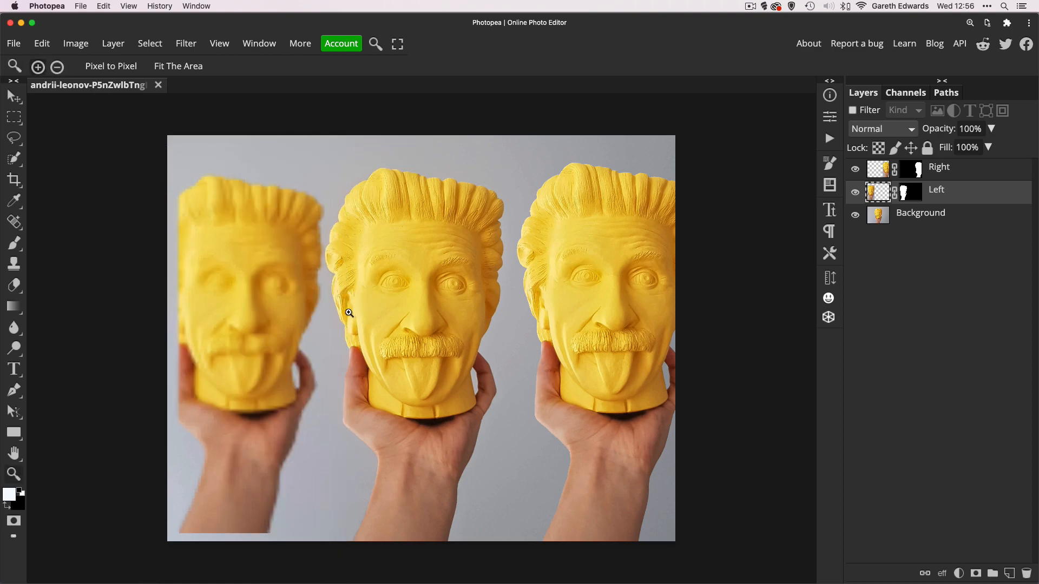
{"action": "mouse_move", "coordinate": [324, 304]}
{"action": "left_mouse_down"}
{"action": "mouse_move", "coordinate": [339, 301]}
{"action": "mouse_move", "coordinate": [332, 305]}
{"action": "left_mouse_up"}
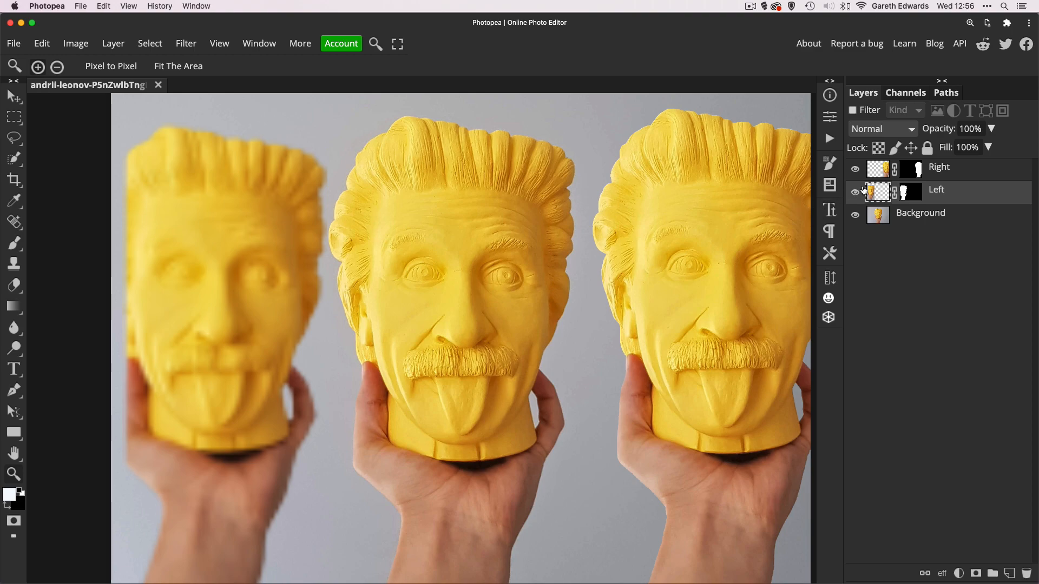
{"action": "key", "text": "Delete"}
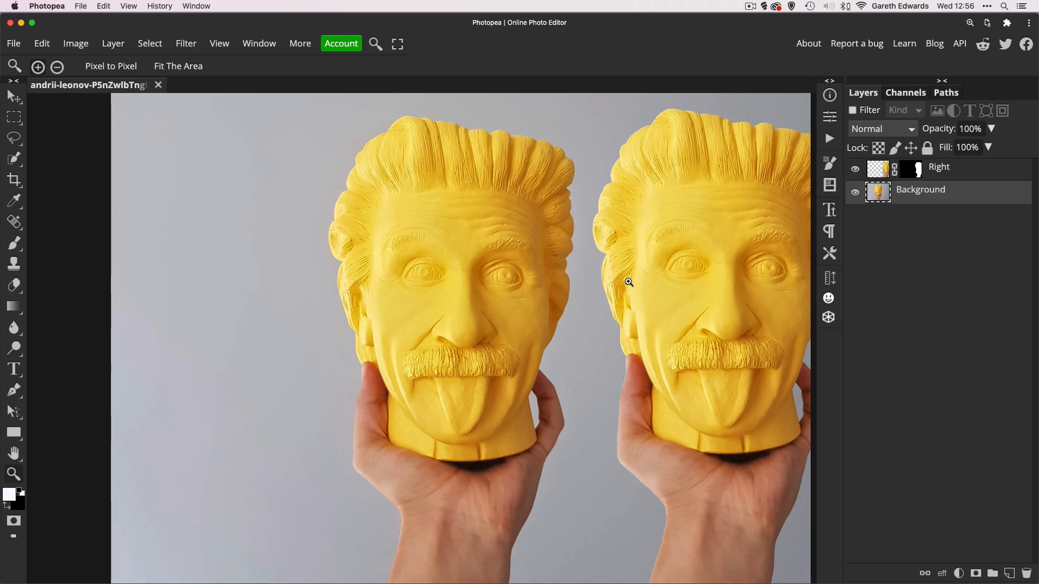
Step: Convert the Right layer with its mask to a smart object
{"action": "scroll", "coordinate": [623, 281], "scroll_direction": "down", "scroll_amount": 2}
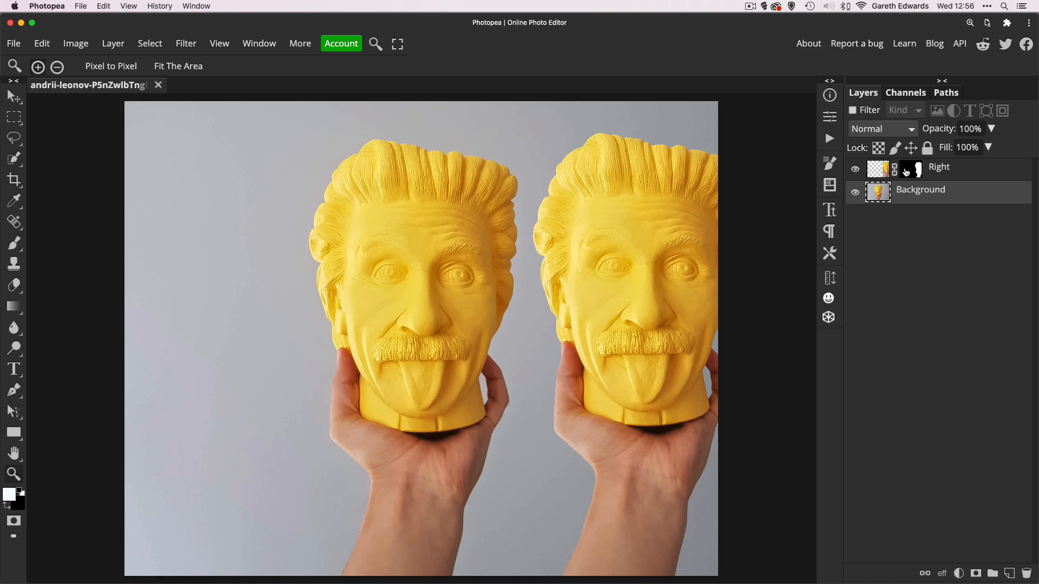
{"action": "right_click", "coordinate": [969, 172]}
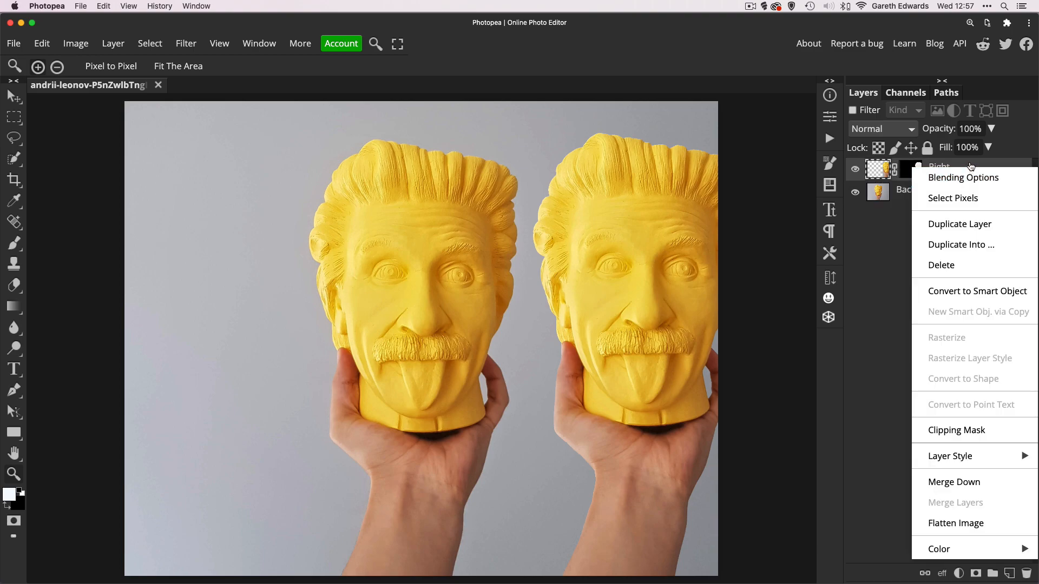
{"action": "left_click", "coordinate": [967, 291]}
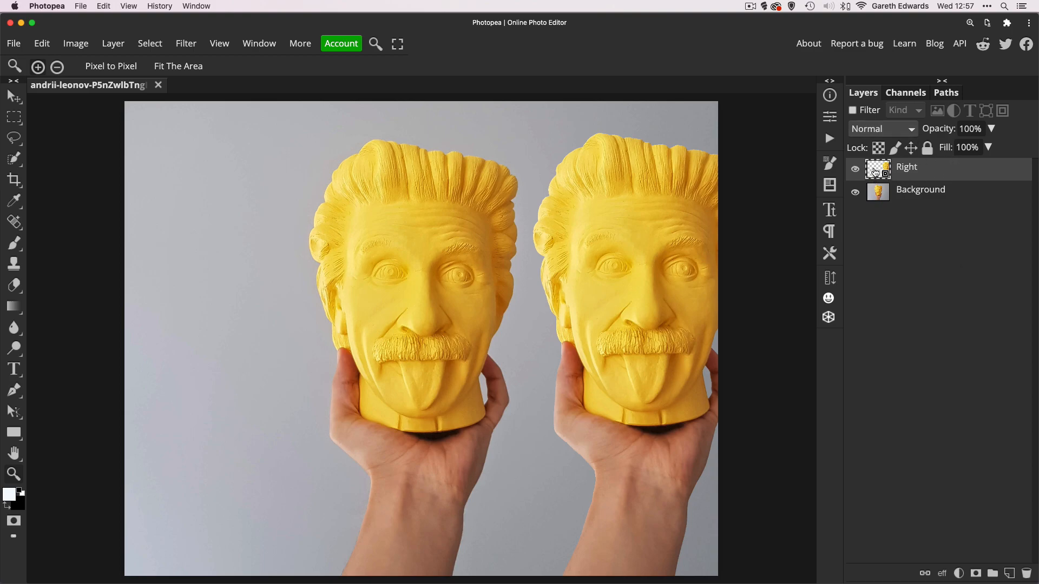
Step: Scale the Right smart object down proportionally to about 6.5% near the canvas's lower edge
{"action": "key", "text": "super+t"}
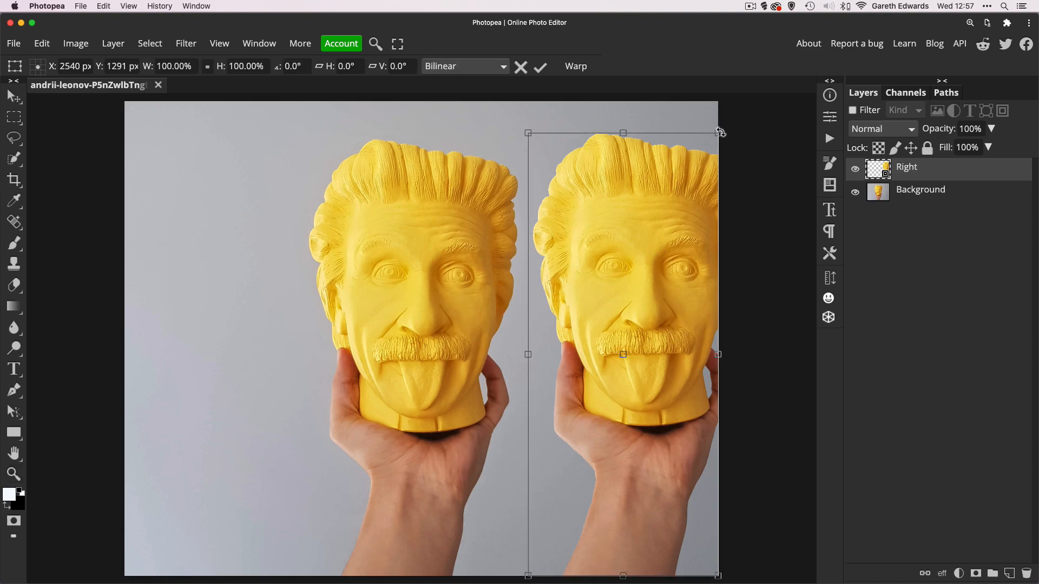
{"action": "left_click_drag", "start_coordinate": [717, 135], "coordinate": [542, 535]}
{"action": "key", "text": "Return"}
{"action": "key", "text": "z"}
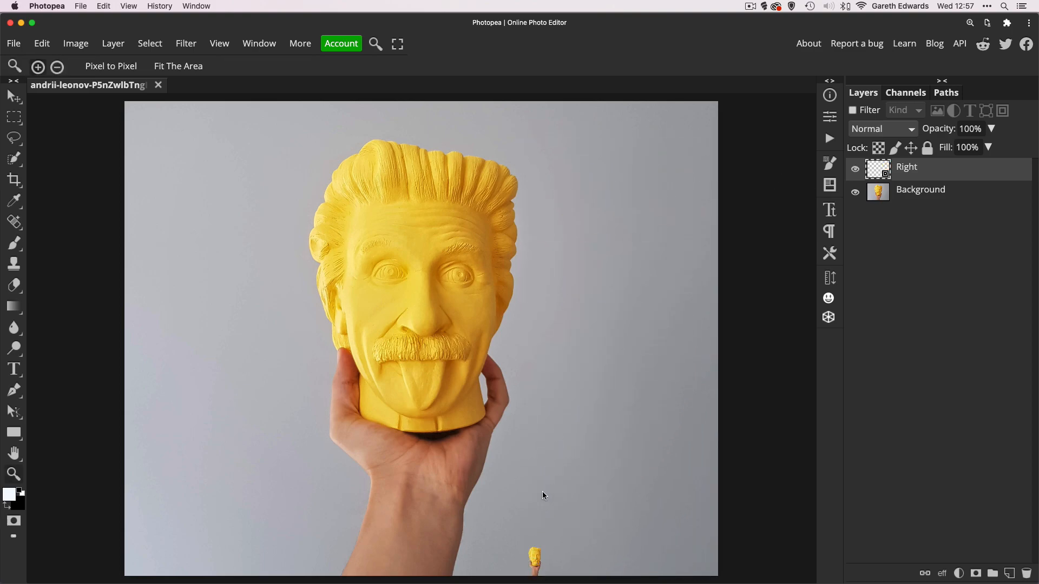
Step: Scale the Right smart object back up to about 95% and inspect its detail up close
{"action": "key", "text": "super+t"}
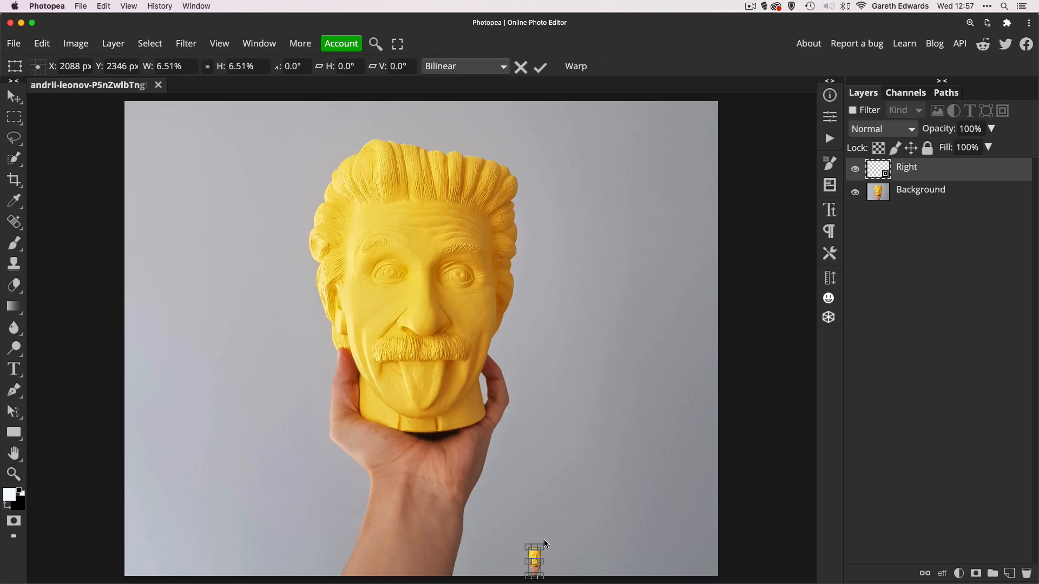
{"action": "left_click_drag", "start_coordinate": [541, 548], "coordinate": [708, 227]}
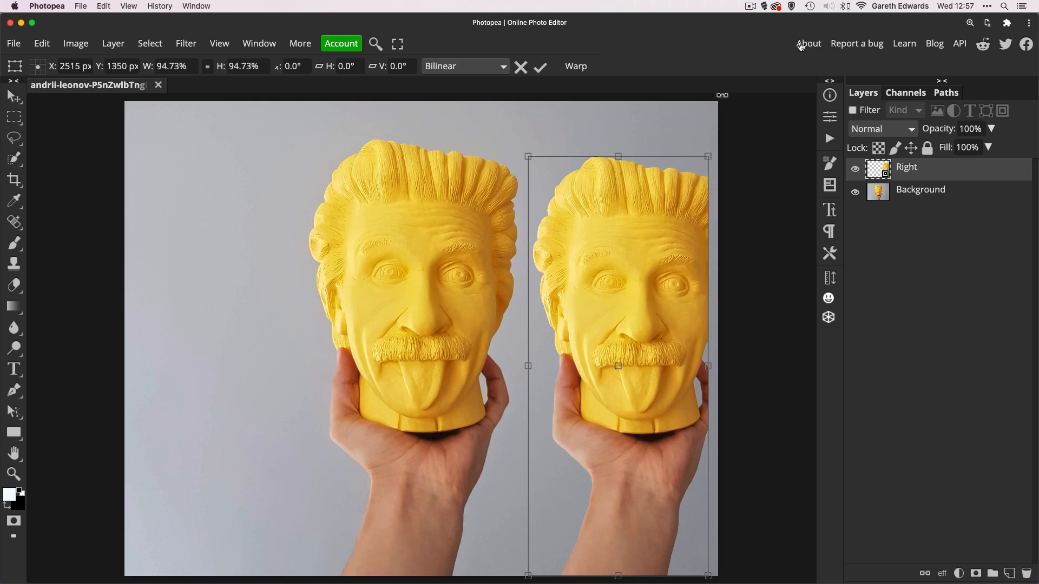
{"action": "key", "text": "Return"}
{"action": "left_click", "coordinate": [631, 307]}
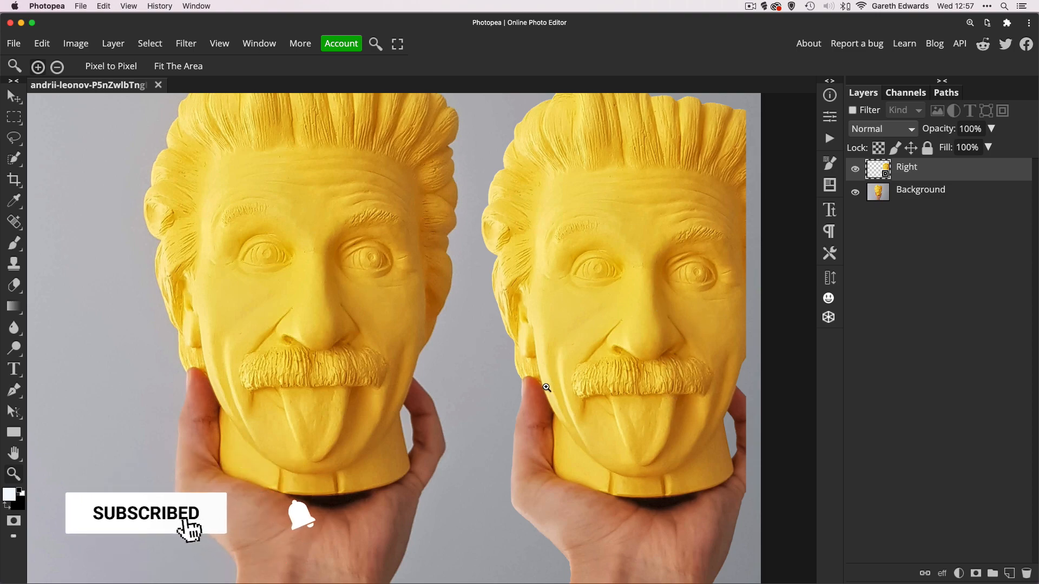
{"action": "left_click", "coordinate": [596, 317], "text": "alt"}
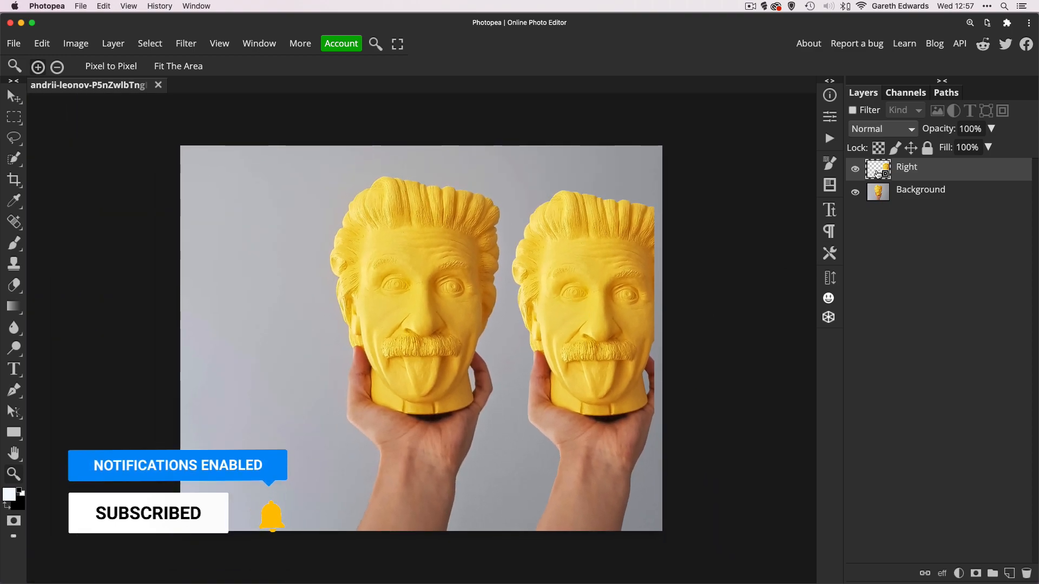
Step: Warp the Right smart object by pulling its upper-left corner inward toward the face
{"action": "key", "text": "alt+super+t"}
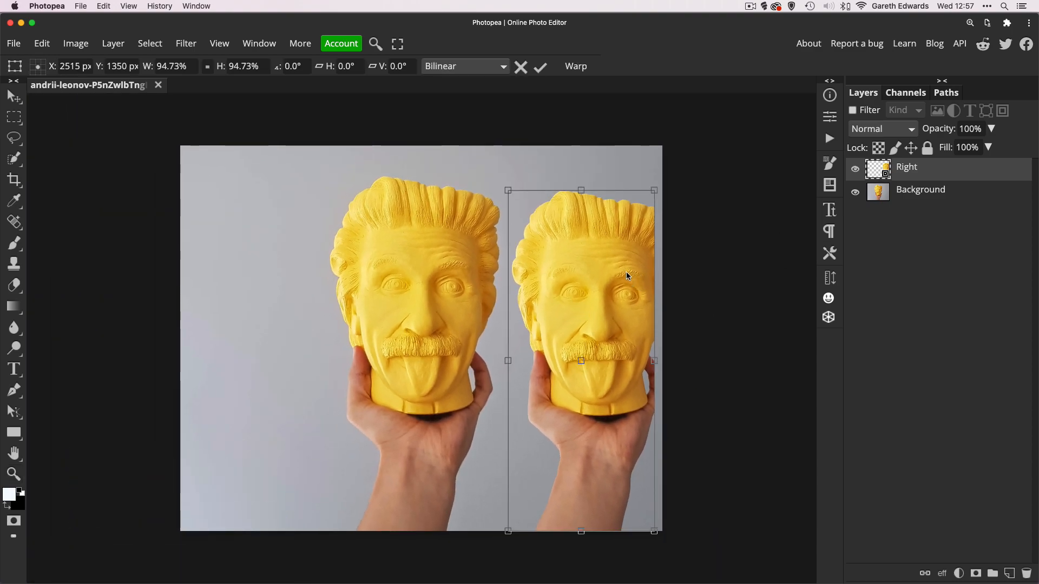
{"action": "right_click", "coordinate": [628, 275]}
{"action": "left_click", "coordinate": [665, 397]}
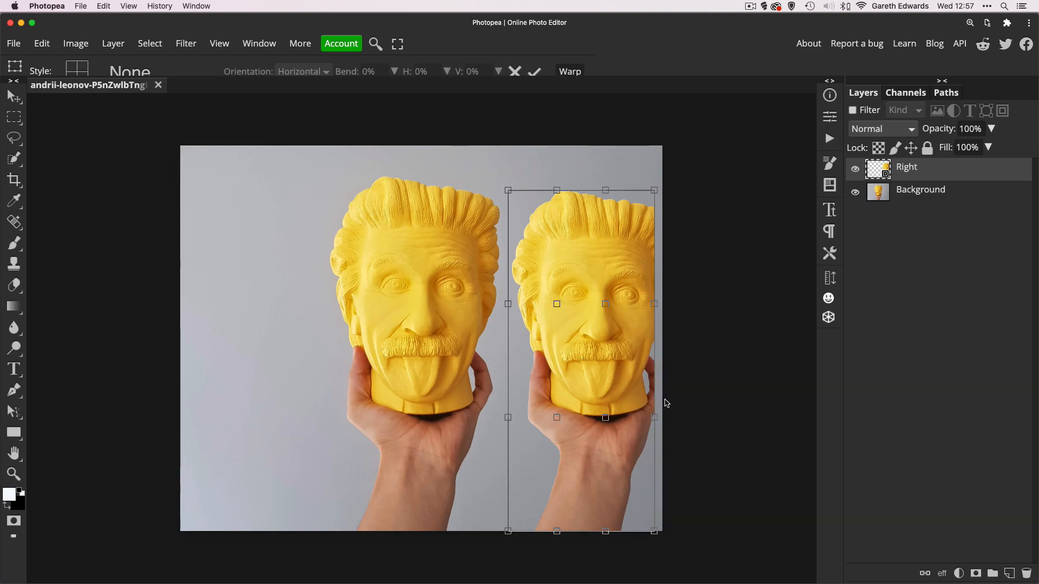
{"action": "left_click_drag", "start_coordinate": [511, 194], "coordinate": [594, 284]}
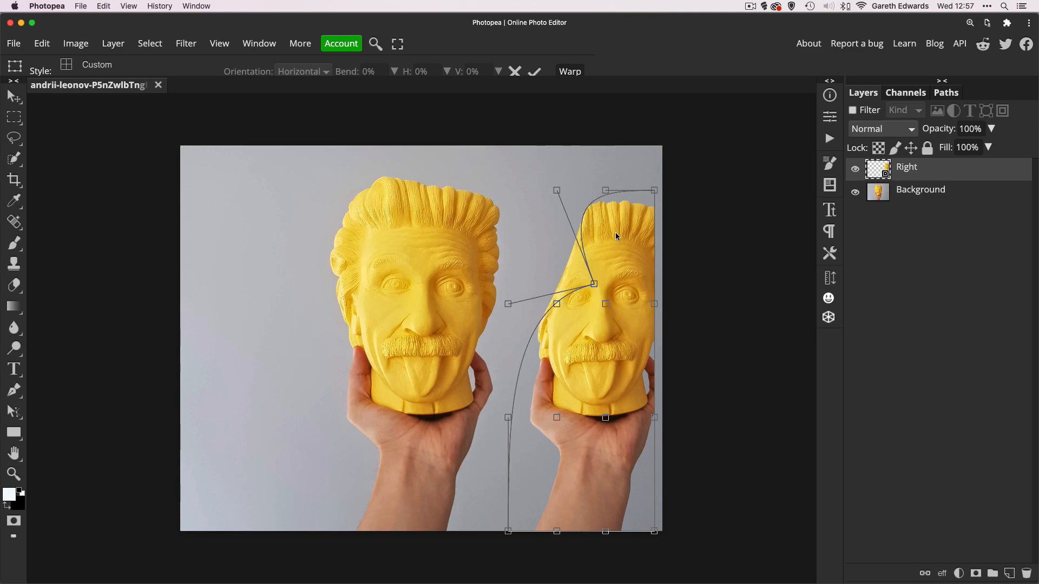
{"action": "key", "text": "Return"}
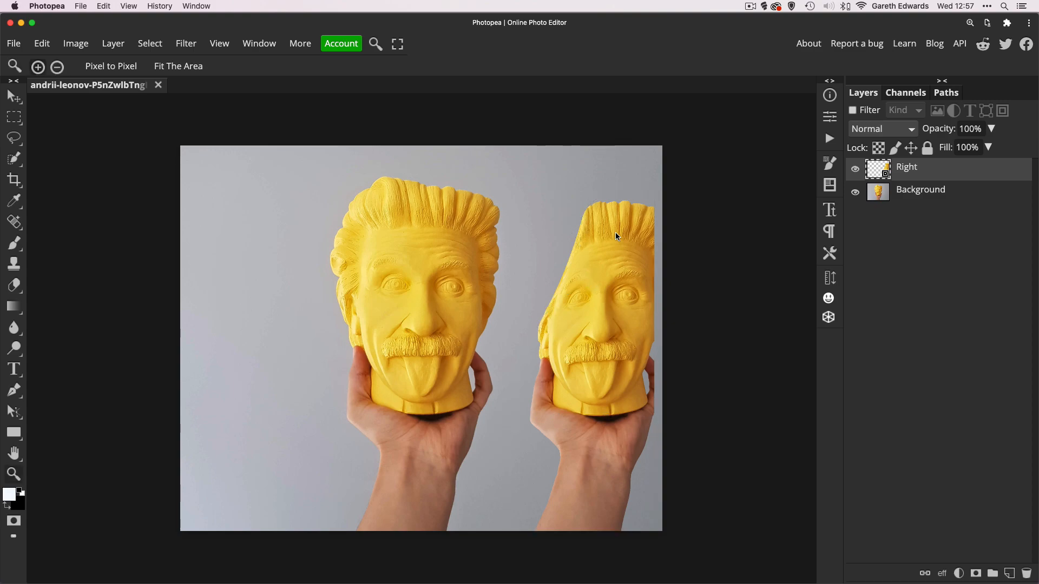
Step: Reopen the Right smart object's warp and move its upper-left corner back out to about its original position
{"action": "key", "text": "super+t"}
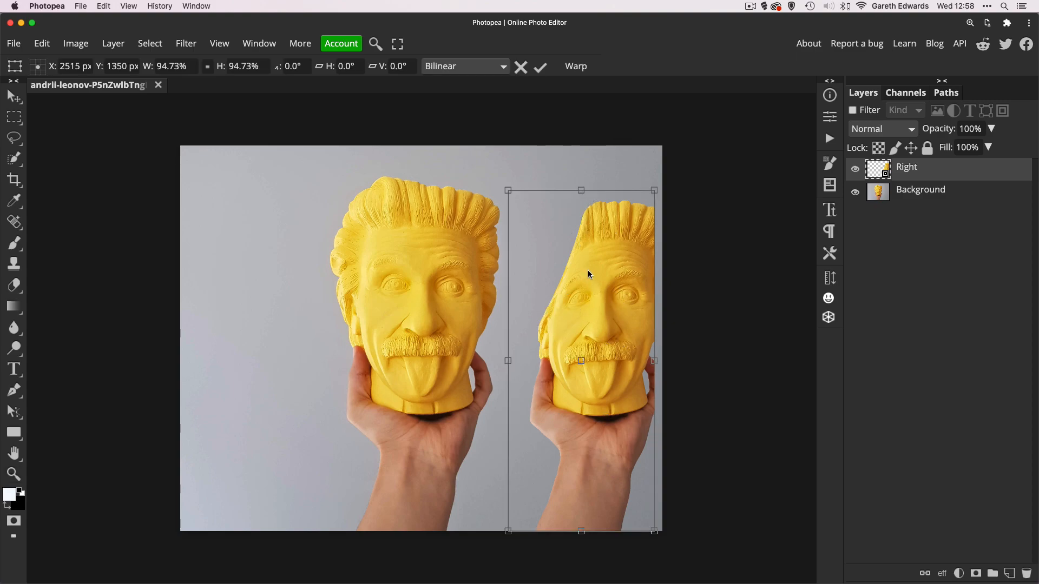
{"action": "right_click", "coordinate": [606, 303]}
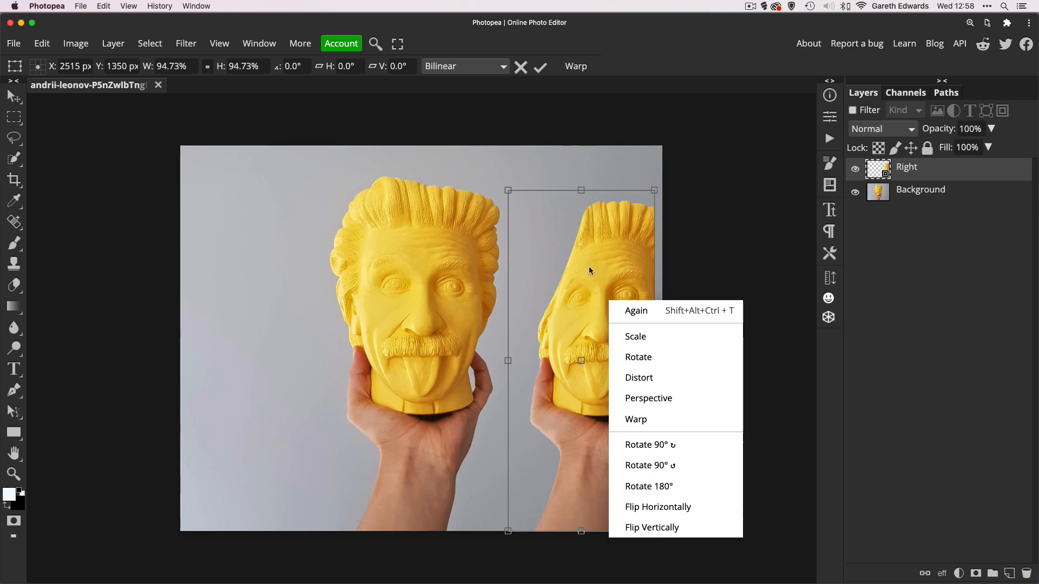
{"action": "left_click", "coordinate": [643, 420]}
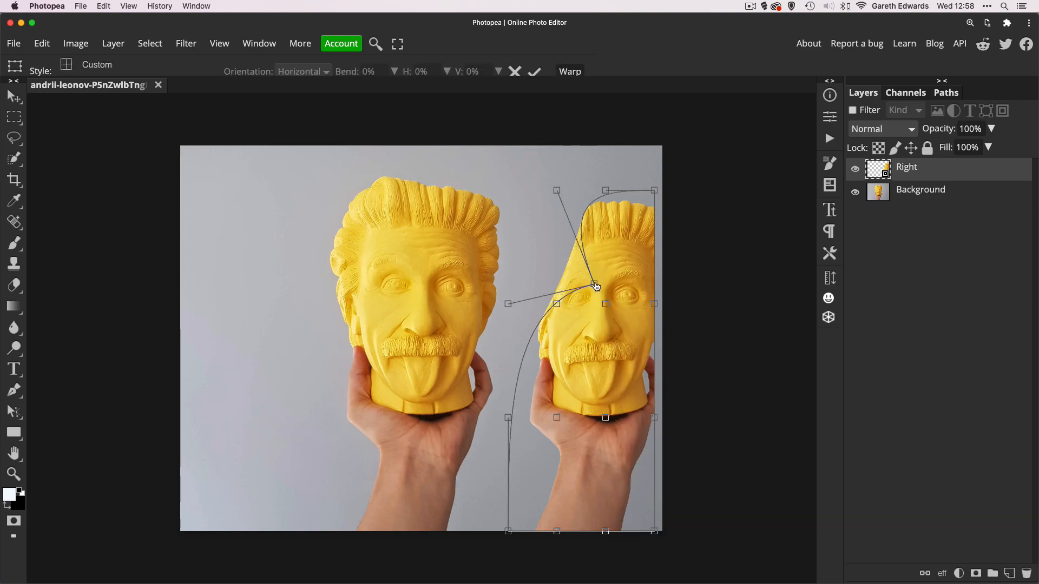
{"action": "left_click_drag", "start_coordinate": [595, 284], "coordinate": [594, 281]}
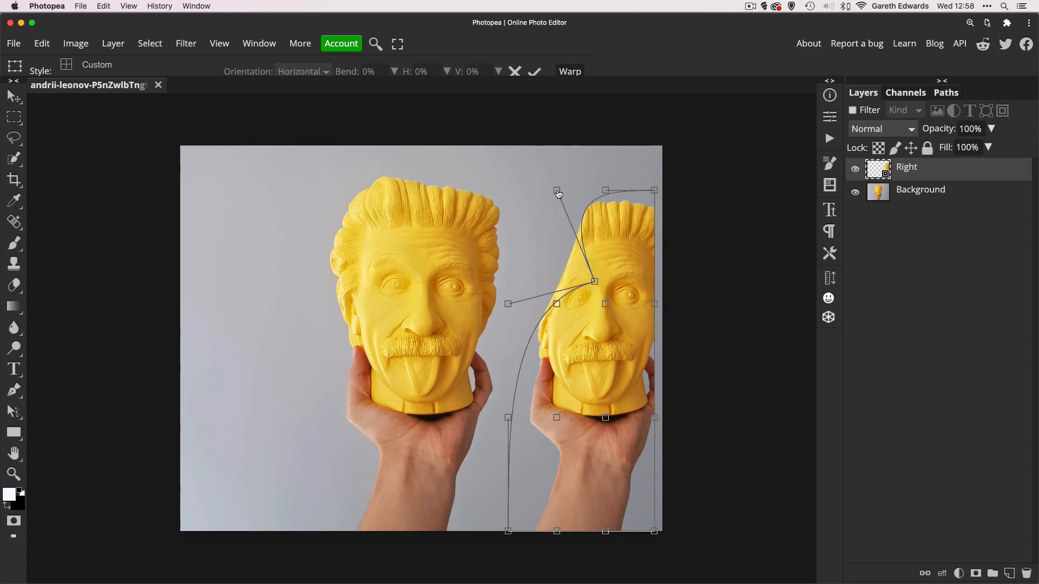
{"action": "left_click_drag", "start_coordinate": [596, 285], "coordinate": [501, 188]}
{"action": "key", "text": "z"}
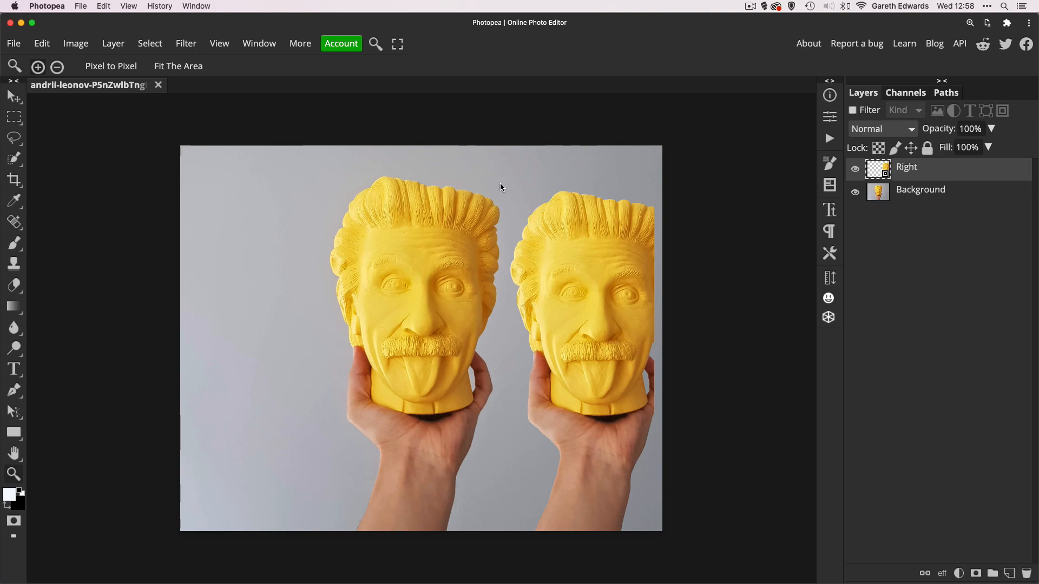
Step: Delete the Right layer and convert the remaining Background layer to a smart object
{"action": "key", "text": "Delete"}
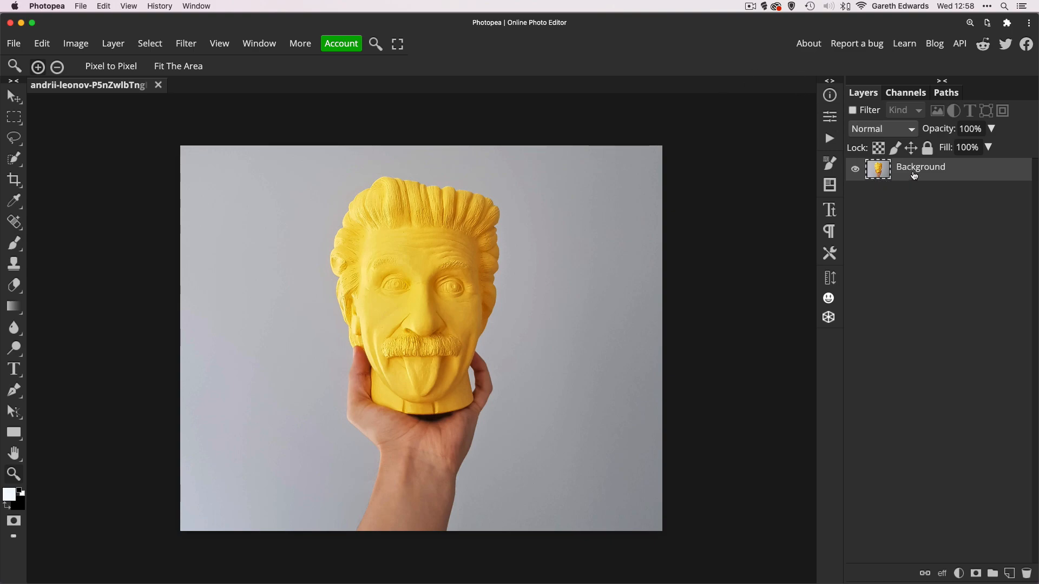
{"action": "right_click", "coordinate": [965, 172]}
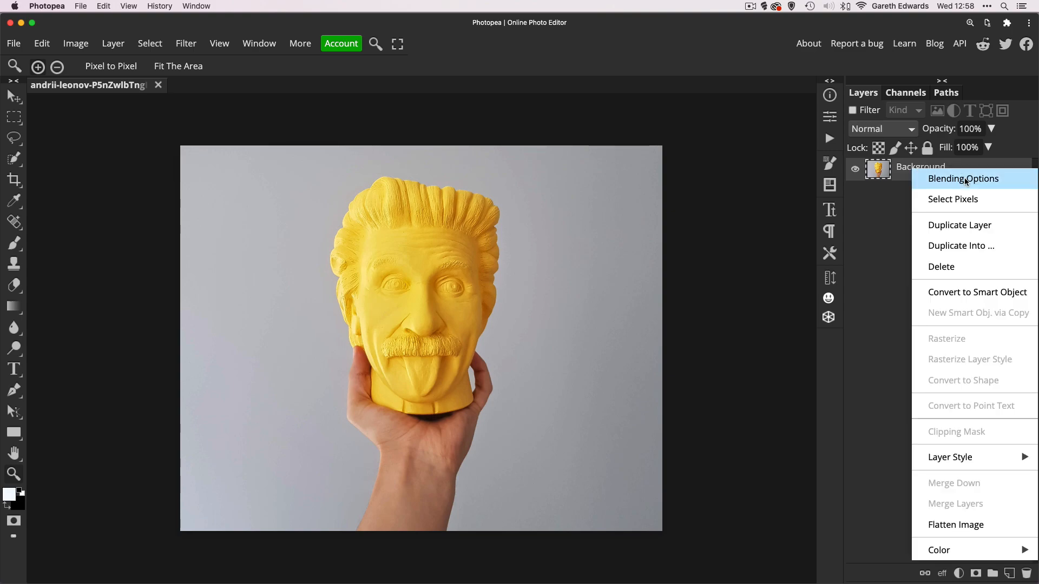
{"action": "left_click", "coordinate": [978, 296]}
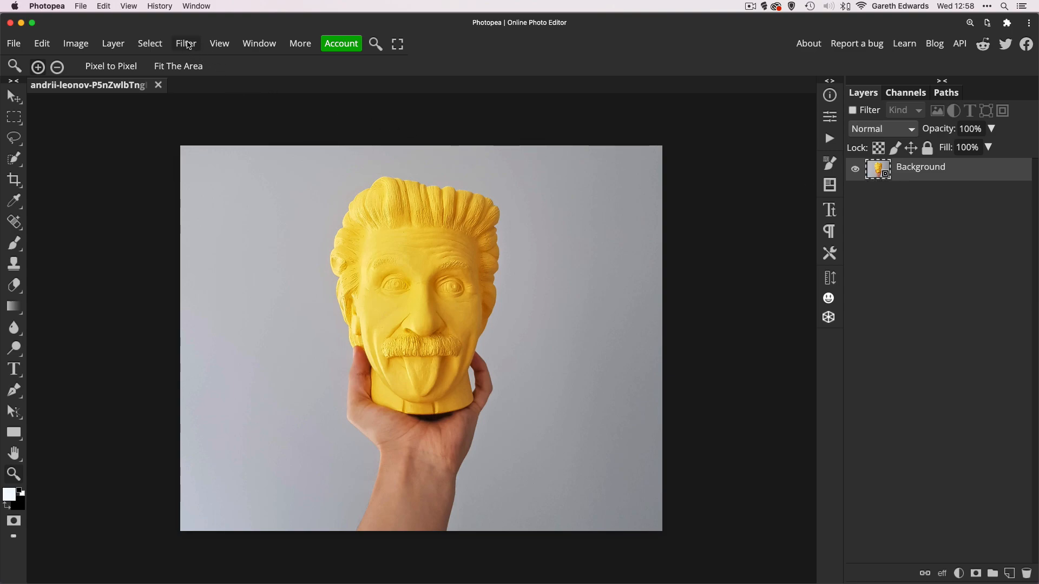
Step: Apply a Gaussian Blur with a 14 px radius to the Background smart object
{"action": "left_click", "coordinate": [186, 43]}
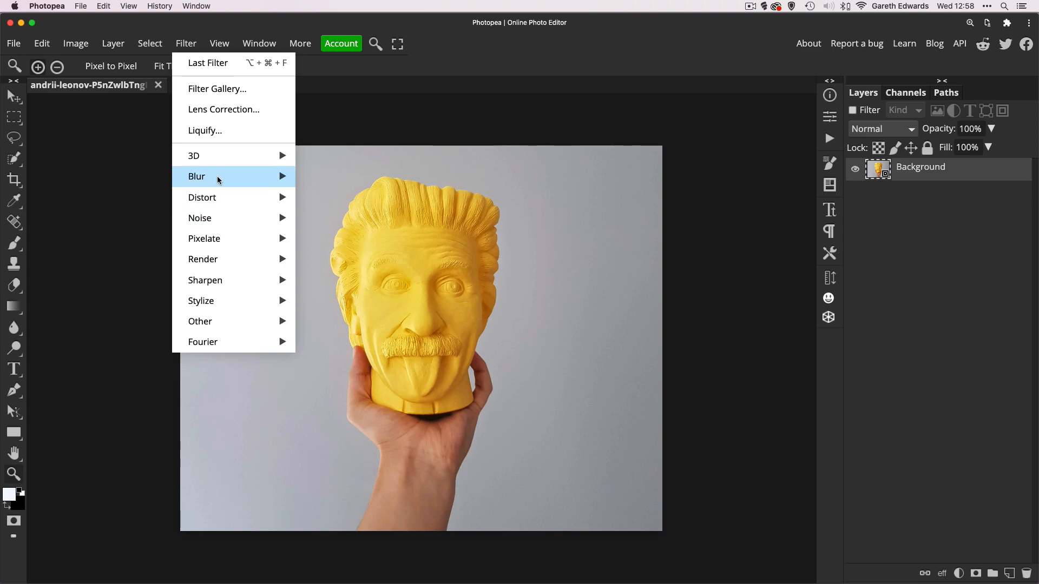
{"action": "mouse_move", "coordinate": [216, 177]}
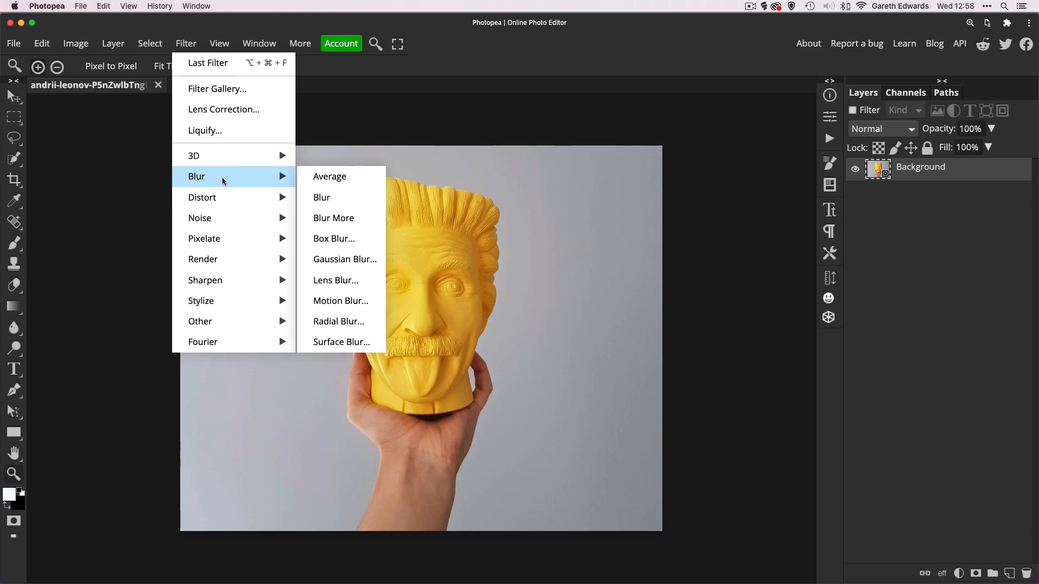
{"action": "left_click", "coordinate": [339, 260]}
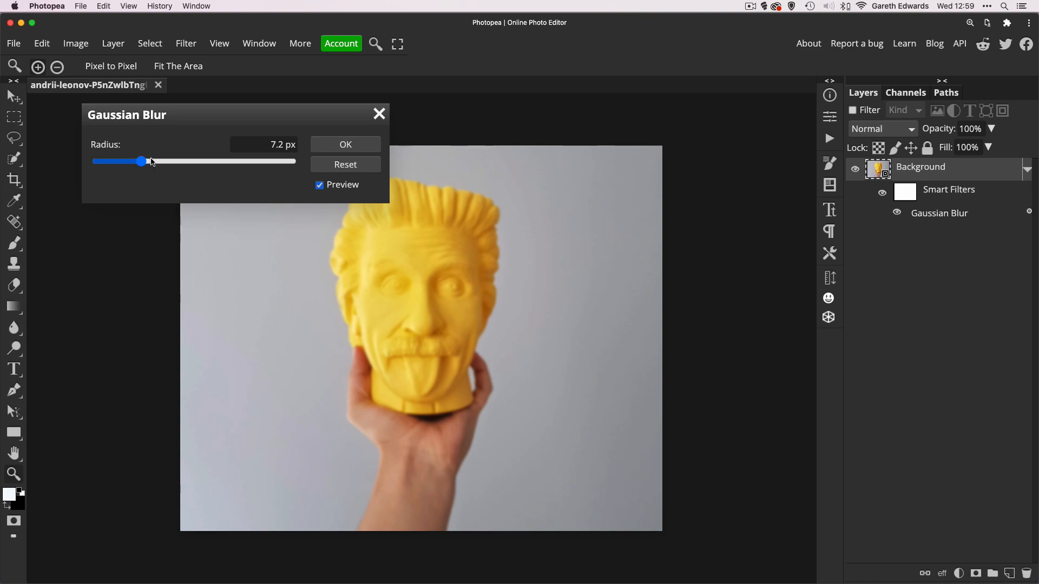
{"action": "left_click_drag", "start_coordinate": [153, 163], "coordinate": [155, 163]}
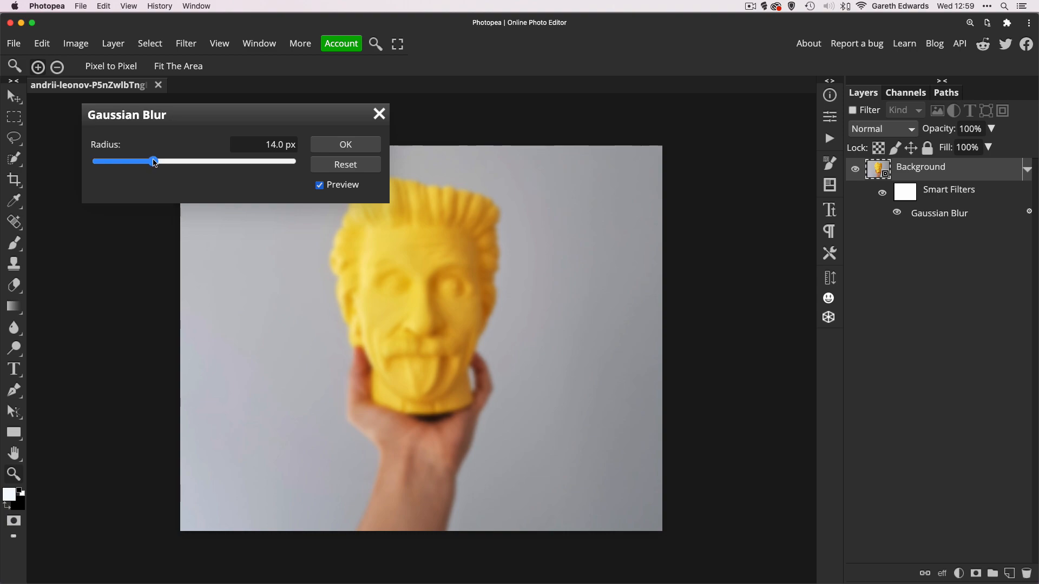
{"action": "left_click", "coordinate": [363, 148]}
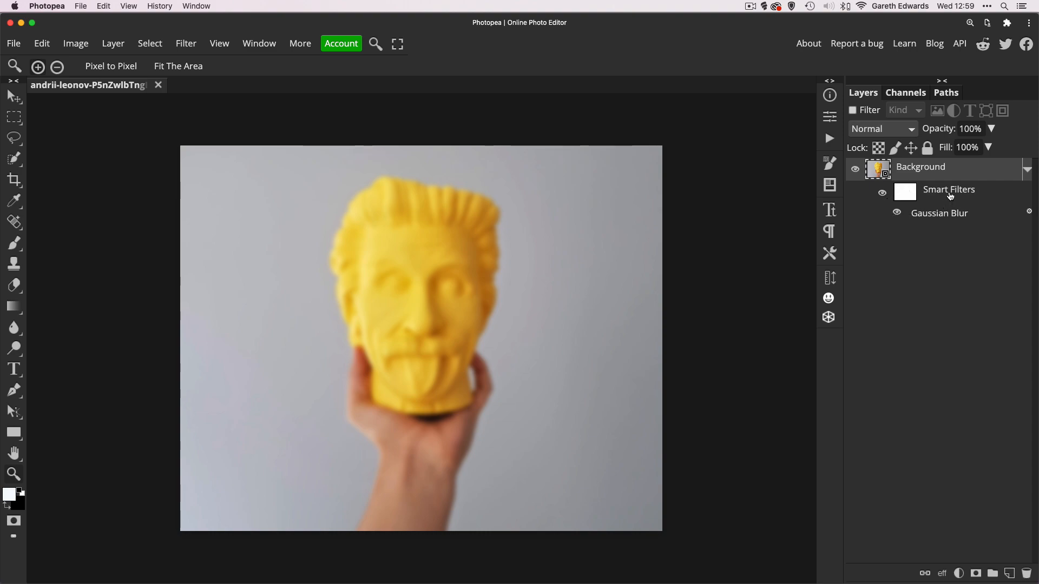
Step: Toggle the Gaussian Blur smart filter's visibility to compare the image with and without the blur
{"action": "left_click", "coordinate": [897, 214]}
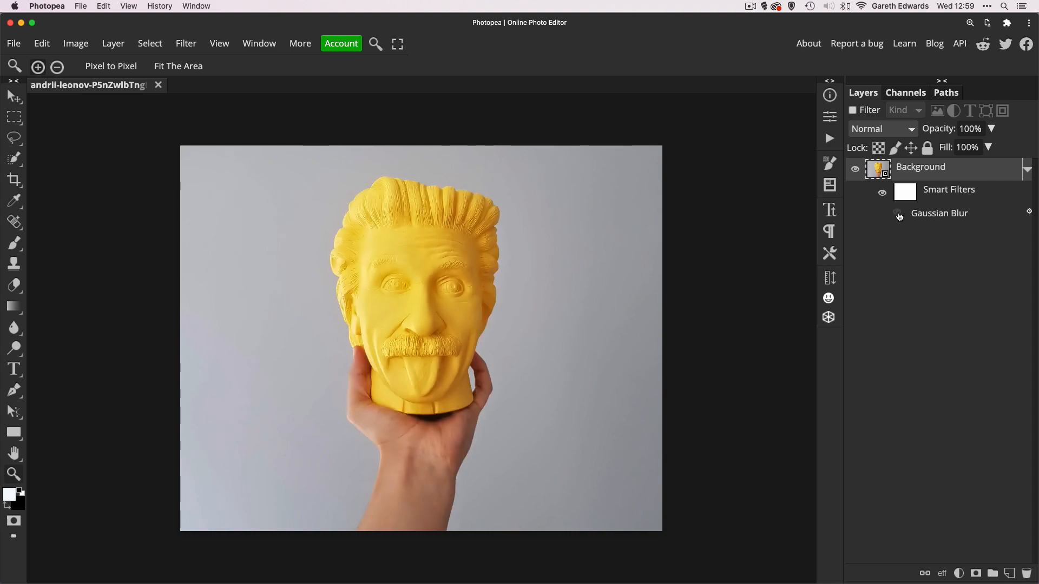
{"action": "left_click", "coordinate": [898, 214]}
{"action": "left_click", "coordinate": [898, 214]}
{"action": "left_click", "coordinate": [899, 215]}
{"action": "left_click", "coordinate": [899, 214]}
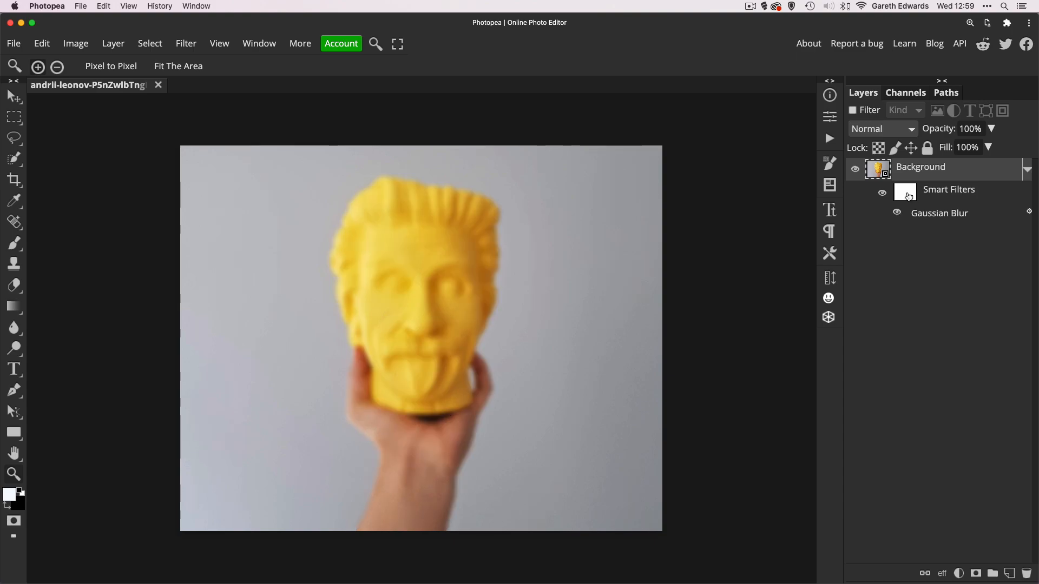
Step: Invert the smart filter mask to black and paint white over the face with a size 400 brush
{"action": "left_click", "coordinate": [910, 197]}
{"action": "left_click", "coordinate": [908, 197]}
{"action": "left_click", "coordinate": [909, 198]}
{"action": "key", "text": "ctrl+i"}
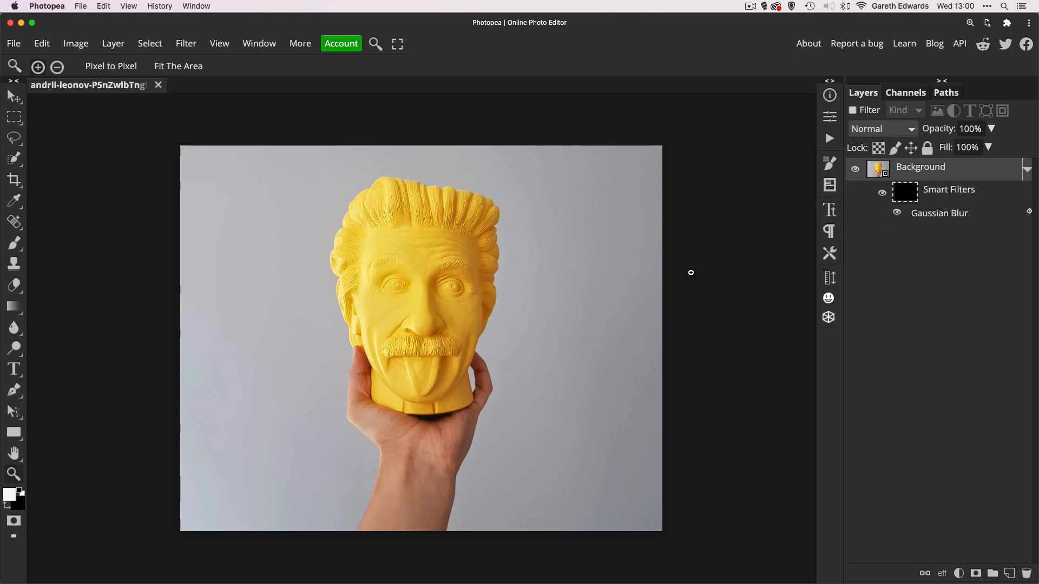
{"action": "key", "text": "b"}
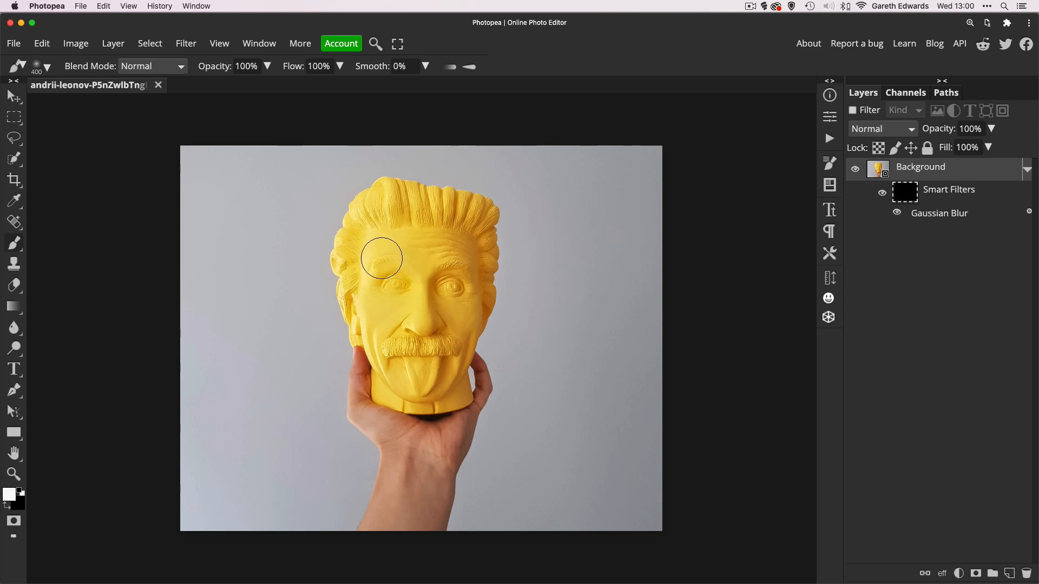
{"action": "mouse_move", "coordinate": [381, 259]}
{"action": "left_mouse_down"}
{"action": "mouse_move", "coordinate": [395, 283]}
{"action": "mouse_move", "coordinate": [416, 277]}
{"action": "mouse_move", "coordinate": [403, 262]}
{"action": "mouse_move", "coordinate": [413, 255]}
{"action": "mouse_move", "coordinate": [454, 265]}
{"action": "mouse_move", "coordinate": [462, 301]}
{"action": "mouse_move", "coordinate": [442, 372]}
{"action": "mouse_move", "coordinate": [425, 383]}
{"action": "mouse_move", "coordinate": [411, 379]}
{"action": "mouse_move", "coordinate": [406, 360]}
{"action": "mouse_move", "coordinate": [416, 355]}
{"action": "mouse_move", "coordinate": [413, 366]}
{"action": "mouse_move", "coordinate": [400, 344]}
{"action": "mouse_move", "coordinate": [411, 337]}
{"action": "mouse_move", "coordinate": [408, 356]}
{"action": "mouse_move", "coordinate": [402, 340]}
{"action": "mouse_move", "coordinate": [422, 323]}
{"action": "mouse_move", "coordinate": [398, 360]}
{"action": "mouse_move", "coordinate": [408, 355]}
{"action": "mouse_move", "coordinate": [382, 320]}
{"action": "mouse_move", "coordinate": [437, 337]}
{"action": "mouse_move", "coordinate": [453, 303]}
{"action": "mouse_move", "coordinate": [430, 254]}
{"action": "left_mouse_up"}
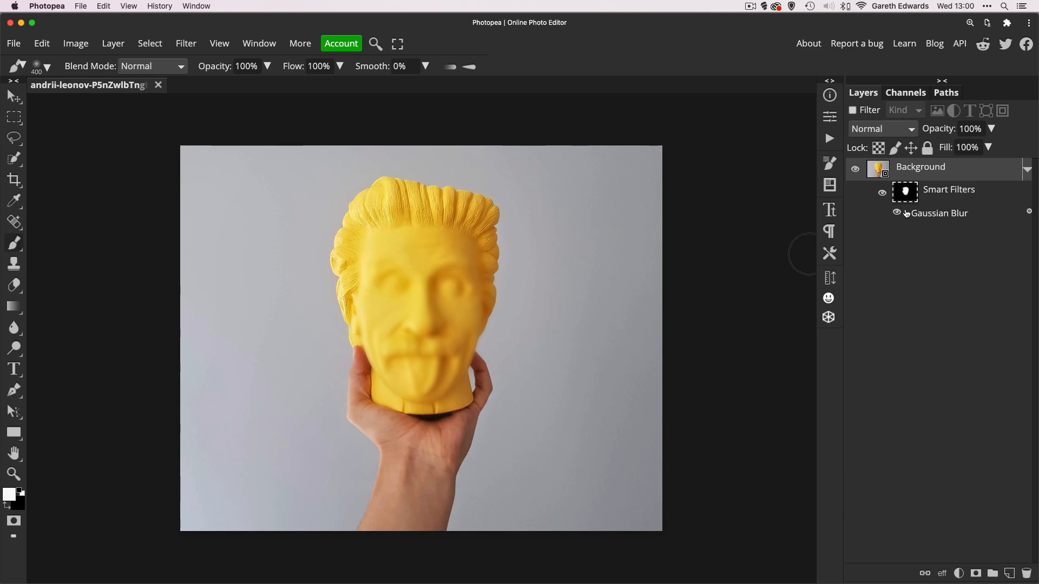
Step: Undo the brush strokes and the inversion of the smart filter mask
{"action": "key", "text": "super+z"}
{"action": "key", "text": "super+z"}
{"action": "key", "text": "super+z"}
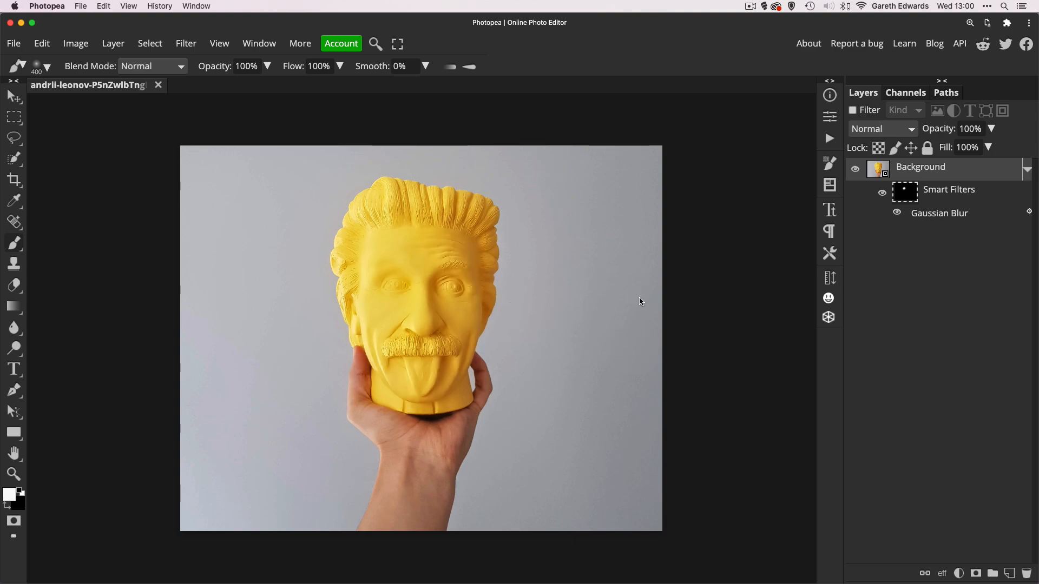
{"action": "key", "text": "super+z"}
{"action": "key", "text": "super+z"}
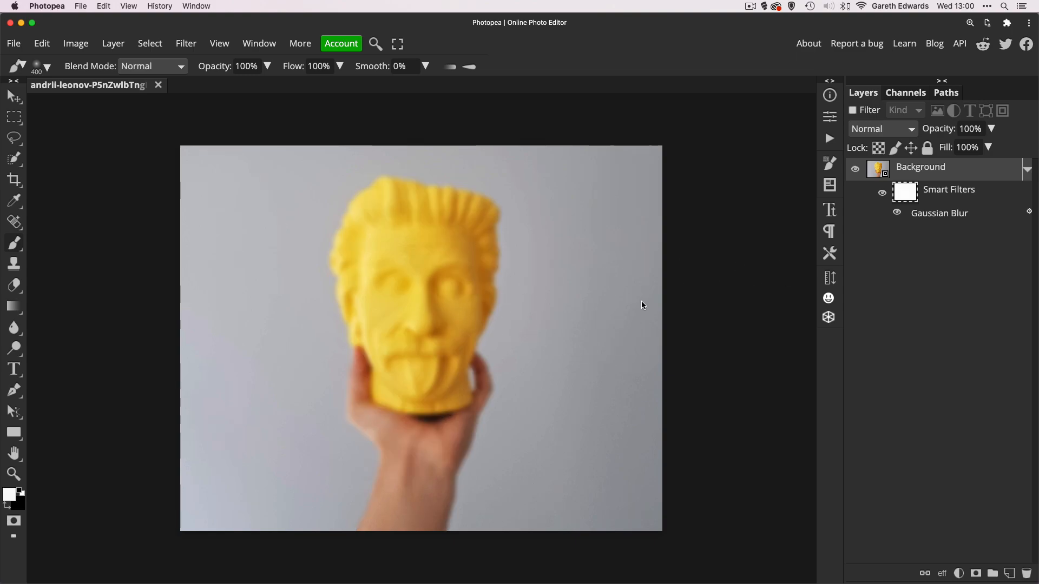
Step: Reopen the Gaussian Blur smart filter, try weaker and stronger blurs, and set its radius to 6 px
{"action": "left_click", "coordinate": [897, 213]}
{"action": "left_click", "coordinate": [898, 213]}
{"action": "double_click", "coordinate": [945, 215]}
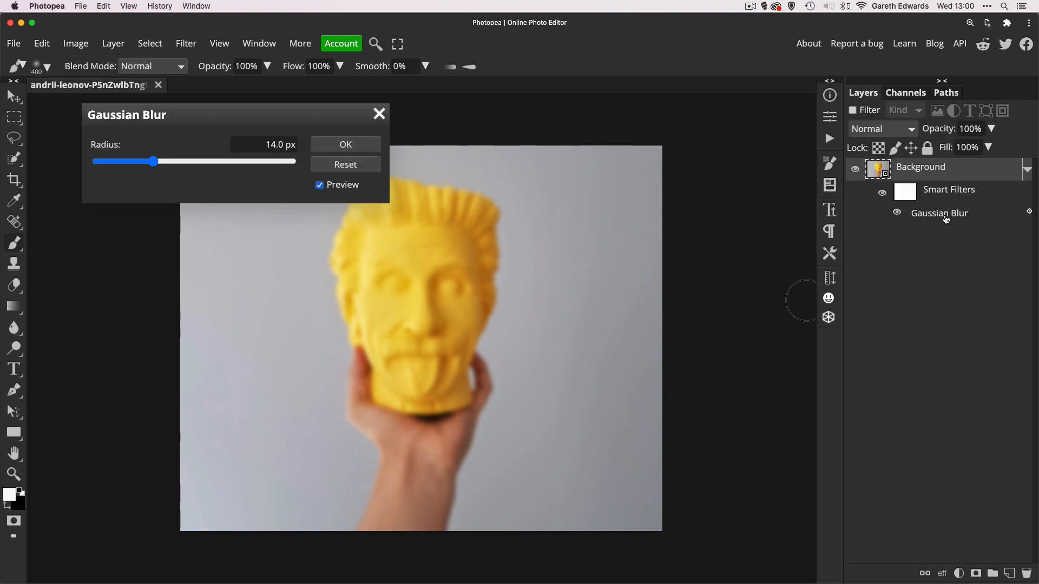
{"action": "left_click", "coordinate": [154, 163]}
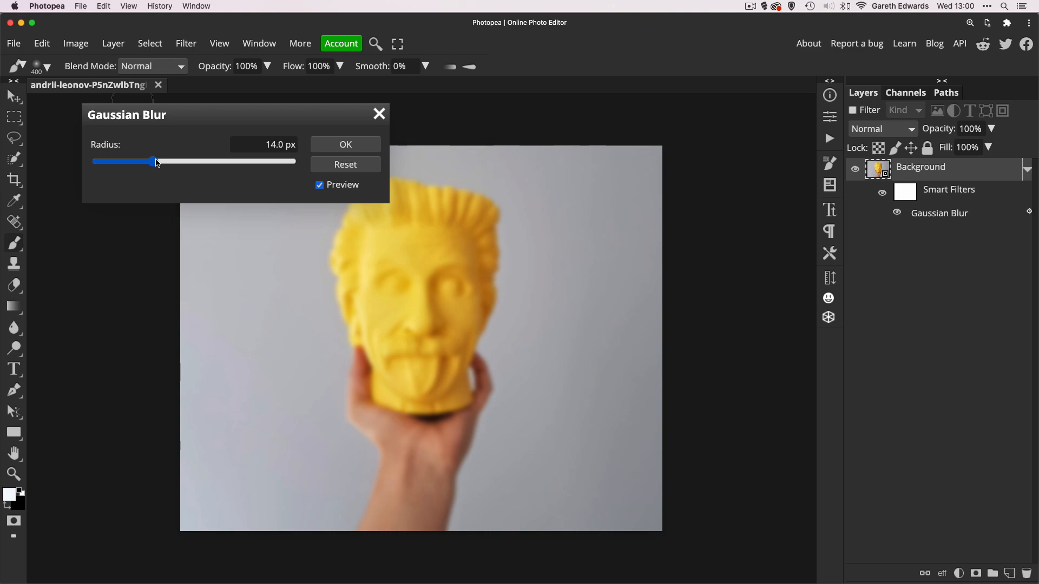
{"action": "left_click_drag", "start_coordinate": [153, 162], "coordinate": [151, 162]}
{"action": "left_click", "coordinate": [122, 162]}
{"action": "left_click", "coordinate": [107, 162]}
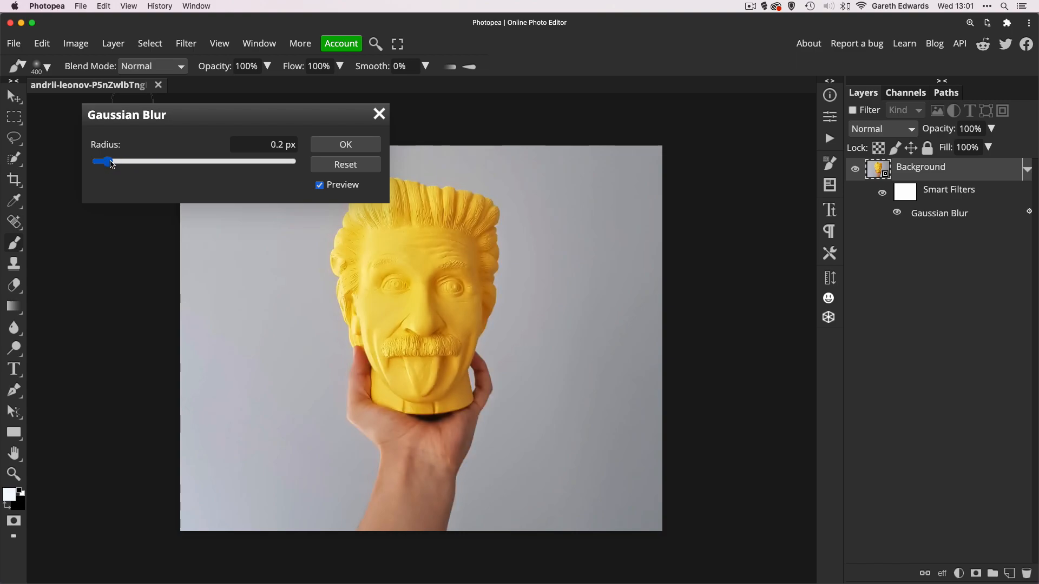
{"action": "left_click", "coordinate": [232, 162]}
{"action": "left_click", "coordinate": [167, 162]}
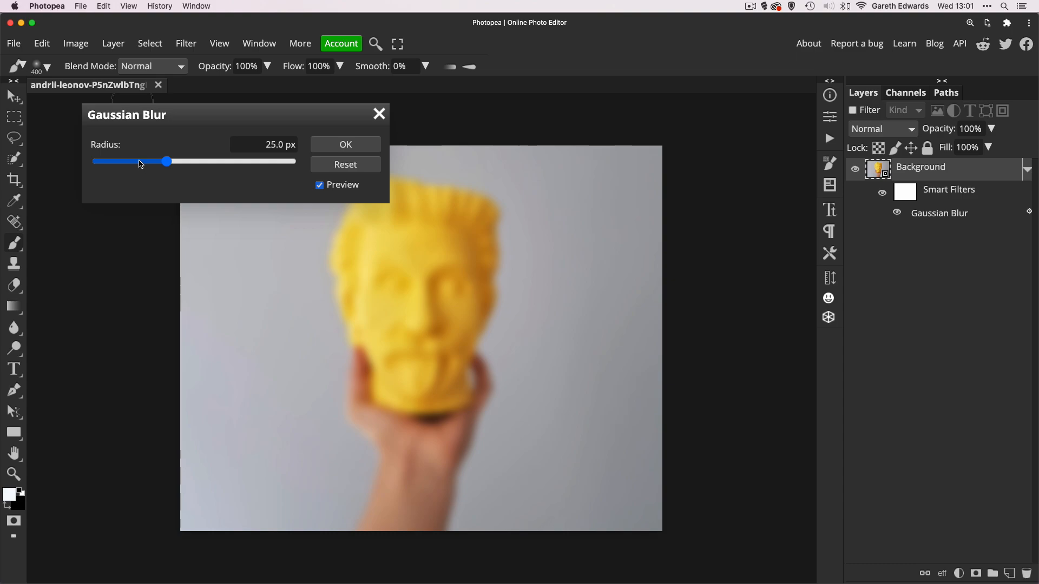
{"action": "left_click", "coordinate": [140, 162]}
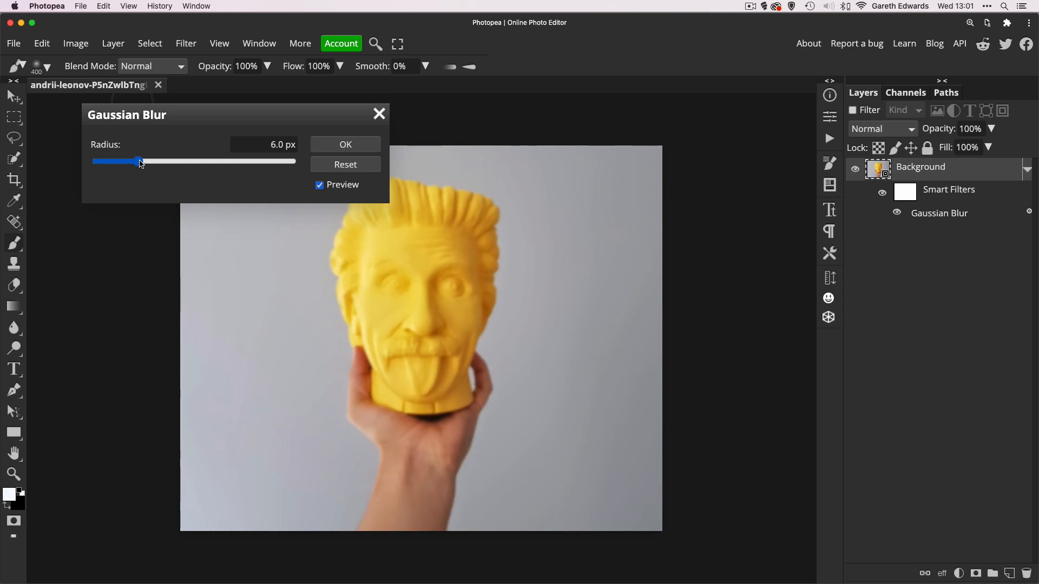
{"action": "left_click", "coordinate": [335, 145]}
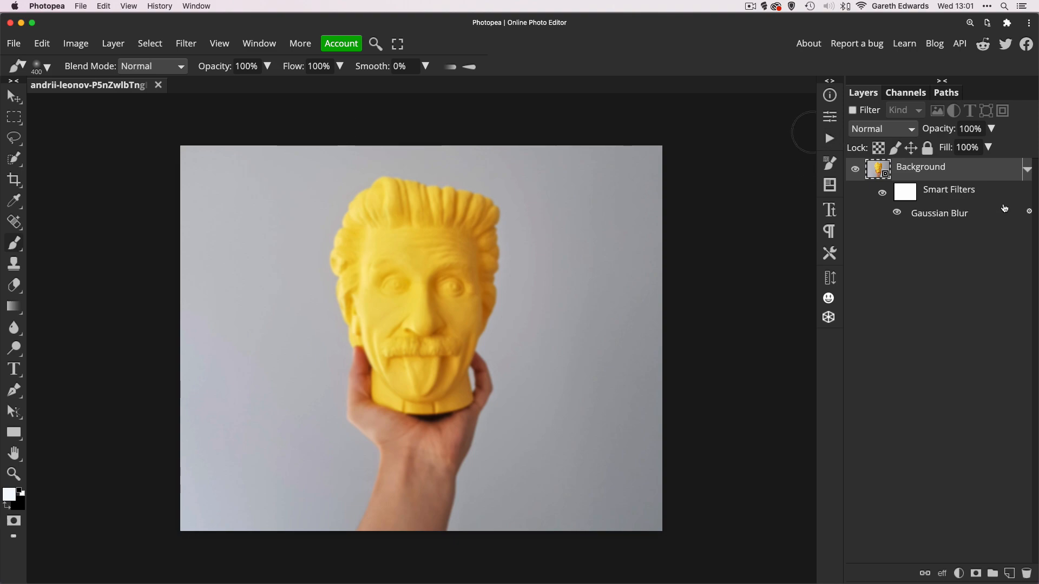
Step: Adjust the opacity in the Gaussian Blur filter's blending options to about 99%
{"action": "left_click", "coordinate": [1030, 214]}
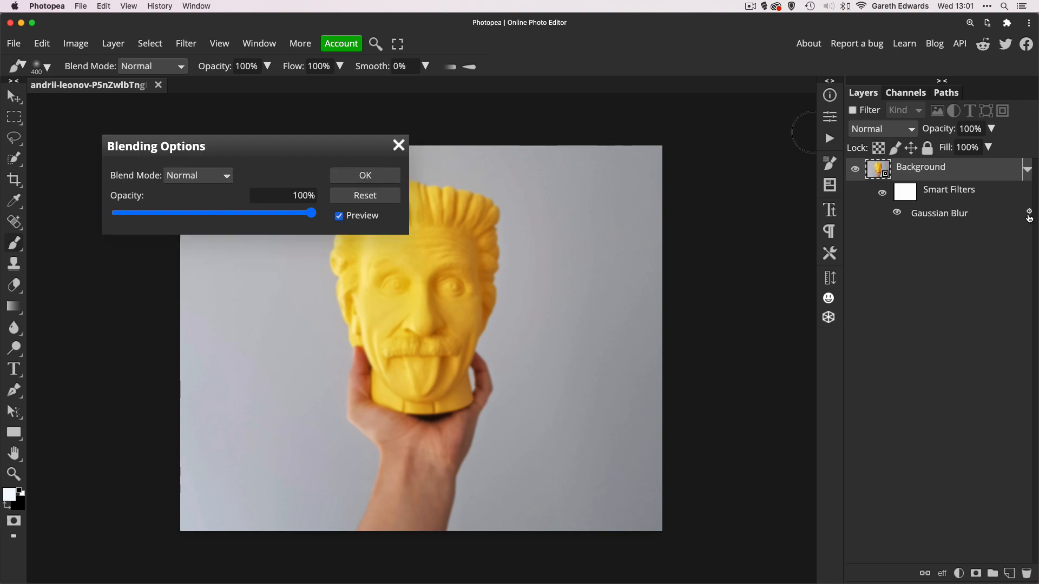
{"action": "mouse_move", "coordinate": [311, 212]}
{"action": "left_mouse_down"}
{"action": "mouse_move", "coordinate": [235, 217]}
{"action": "mouse_move", "coordinate": [320, 214]}
{"action": "left_mouse_up"}
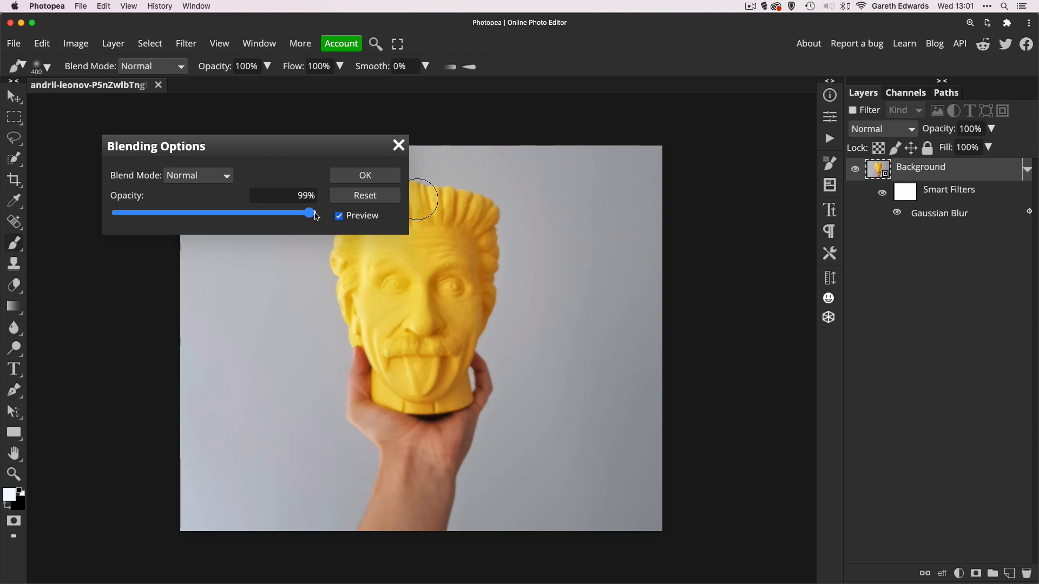
{"action": "left_click", "coordinate": [365, 175]}
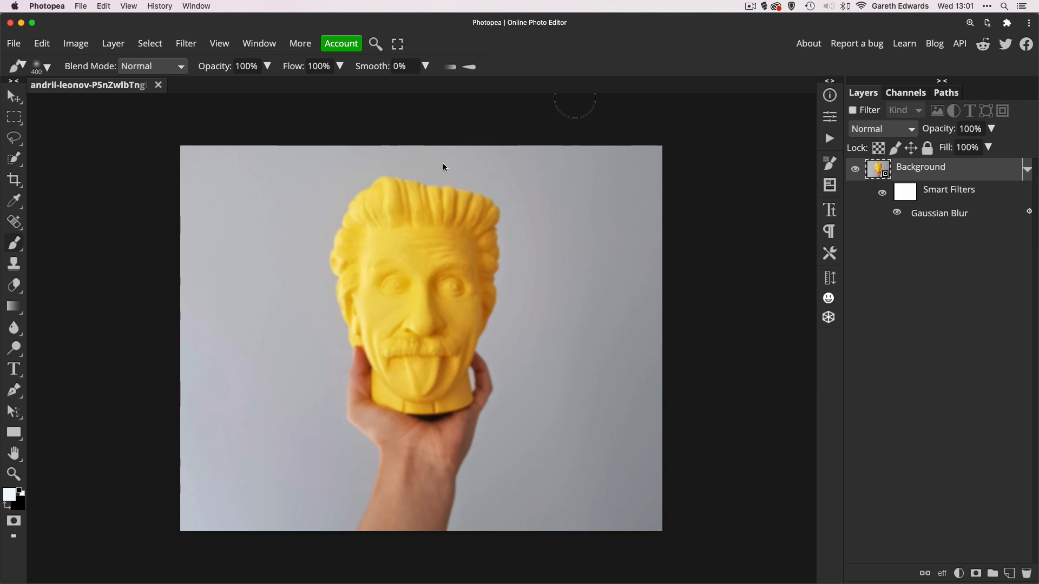
Step: Increase the Gaussian Blur smart filter's radius so the image is strongly blurred
{"action": "double_click", "coordinate": [954, 215]}
{"action": "left_click_drag", "start_coordinate": [139, 161], "coordinate": [173, 162]}
{"action": "left_click", "coordinate": [346, 145]}
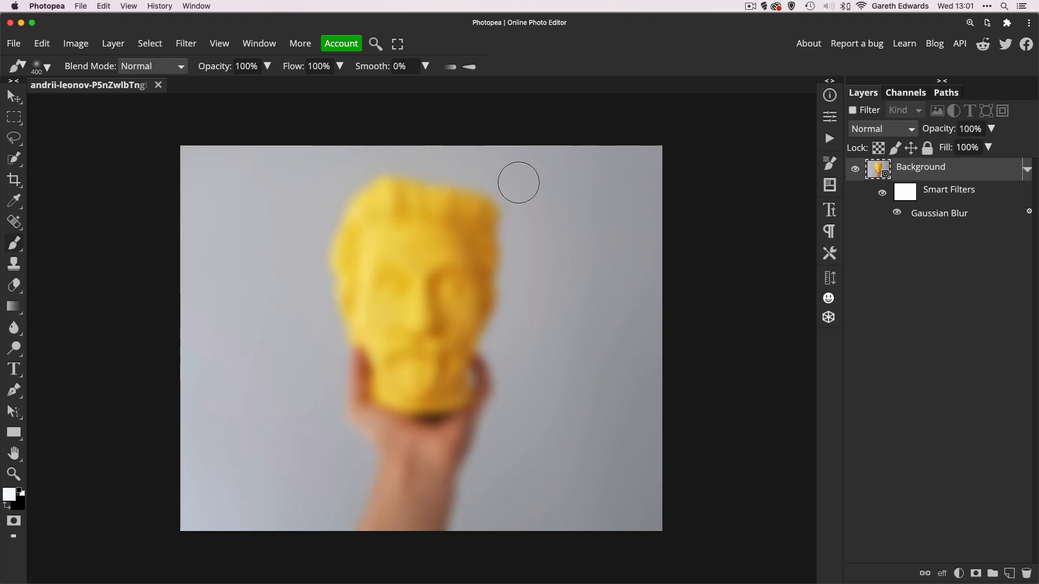
Step: Add a 20% monochromatic noise filter with uniform distribution to the Background smart object
{"action": "left_click", "coordinate": [186, 44]}
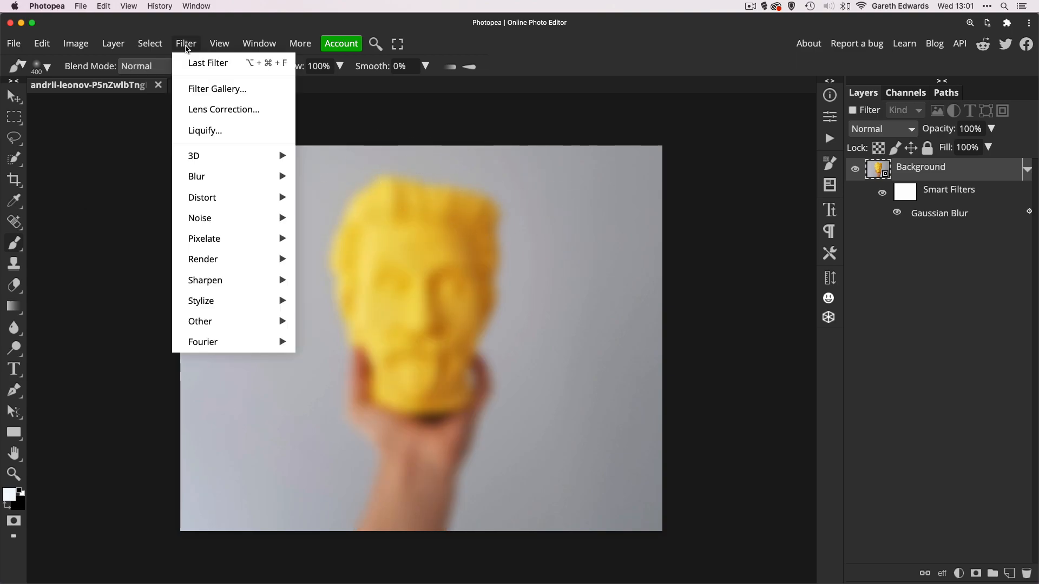
{"action": "mouse_move", "coordinate": [235, 216]}
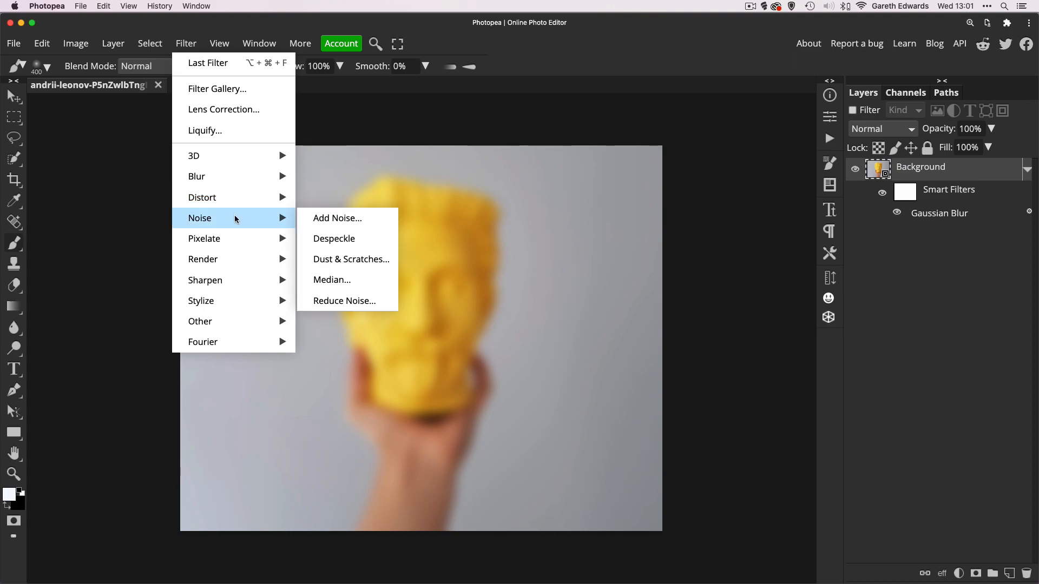
{"action": "left_click", "coordinate": [332, 222]}
{"action": "left_click", "coordinate": [120, 237]}
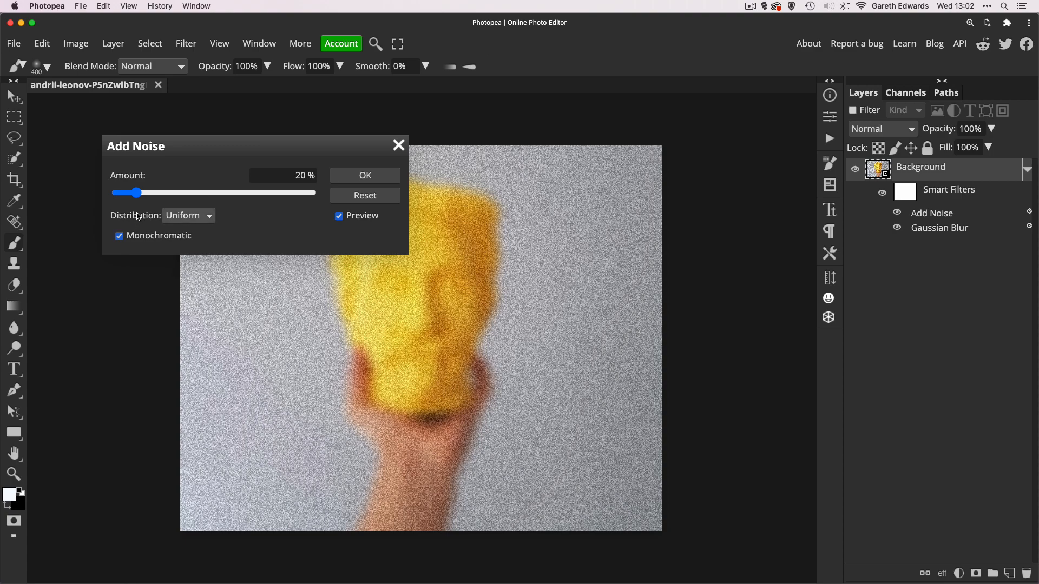
{"action": "left_click", "coordinate": [361, 181]}
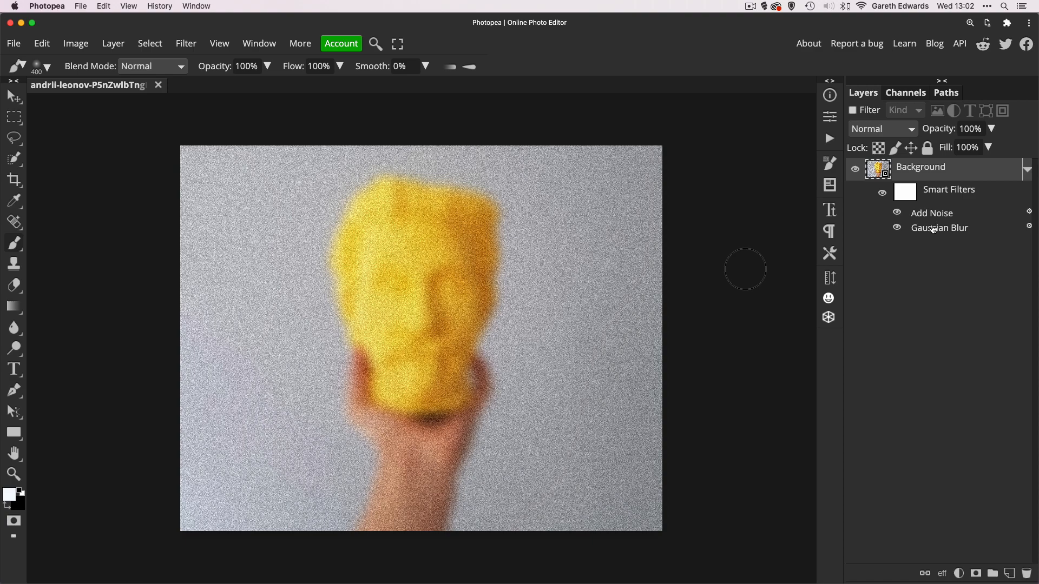
Step: Move Gaussian Blur above Add Noise in the filter stack, toggling each filter for comparison, and restore the original order
{"action": "left_click", "coordinate": [898, 228]}
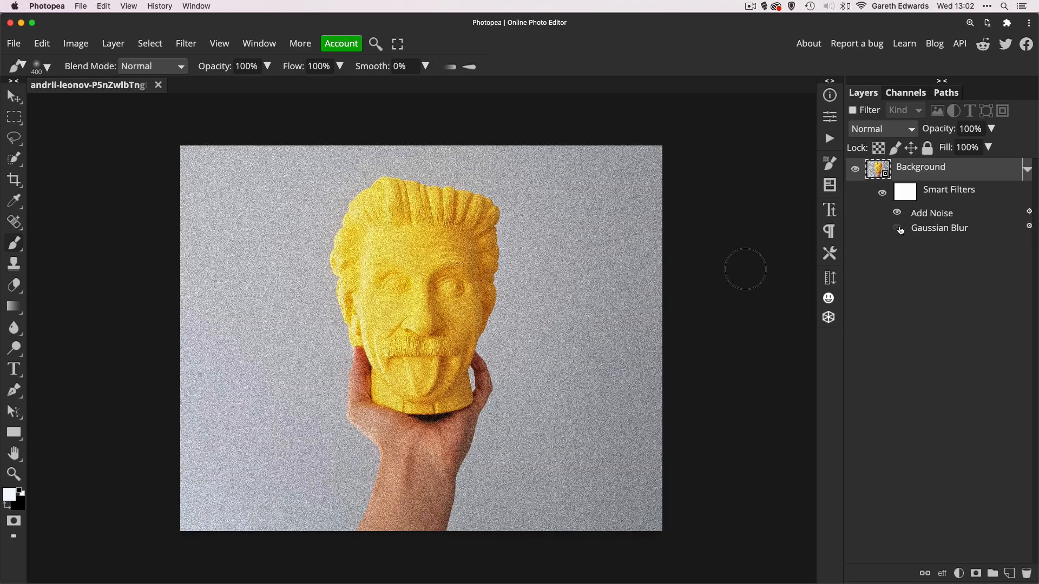
{"action": "left_click", "coordinate": [897, 228]}
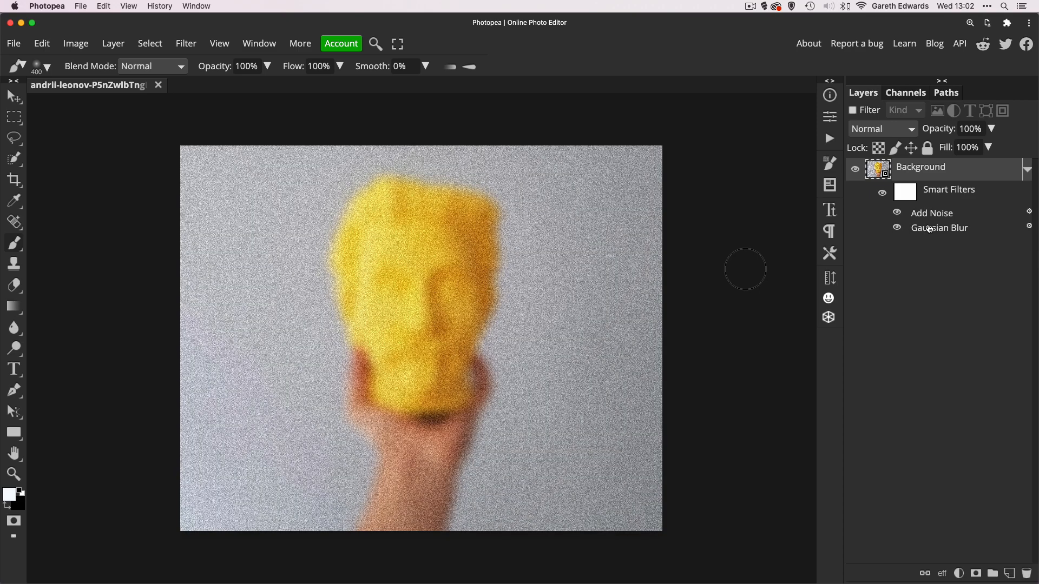
{"action": "mouse_move", "coordinate": [928, 231]}
{"action": "left_mouse_down"}
{"action": "mouse_move", "coordinate": [930, 206]}
{"action": "mouse_move", "coordinate": [929, 218]}
{"action": "left_mouse_up"}
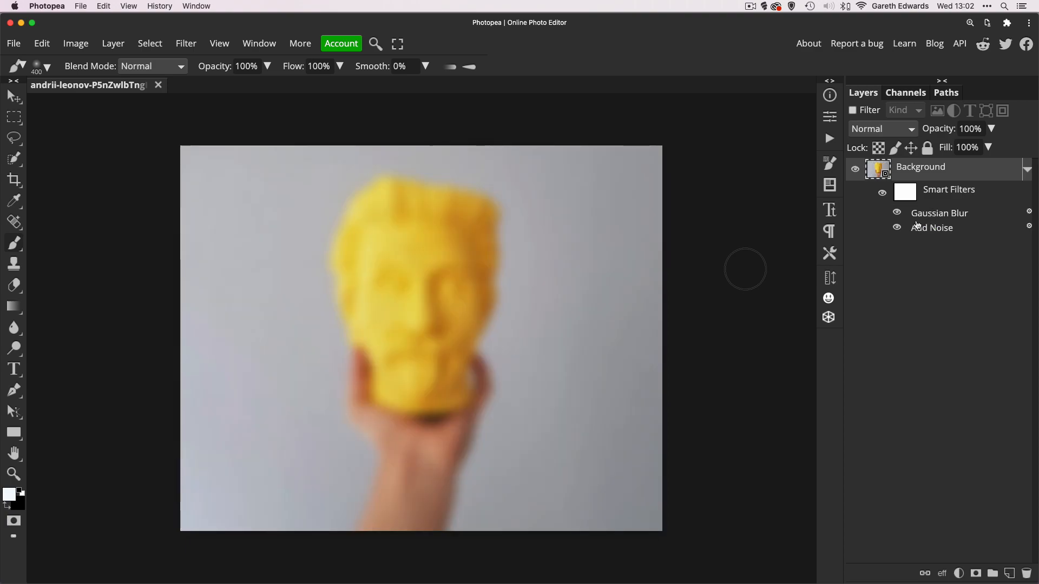
{"action": "left_click", "coordinate": [900, 228]}
{"action": "left_click", "coordinate": [901, 228]}
{"action": "left_click_drag", "start_coordinate": [914, 216], "coordinate": [919, 256]}
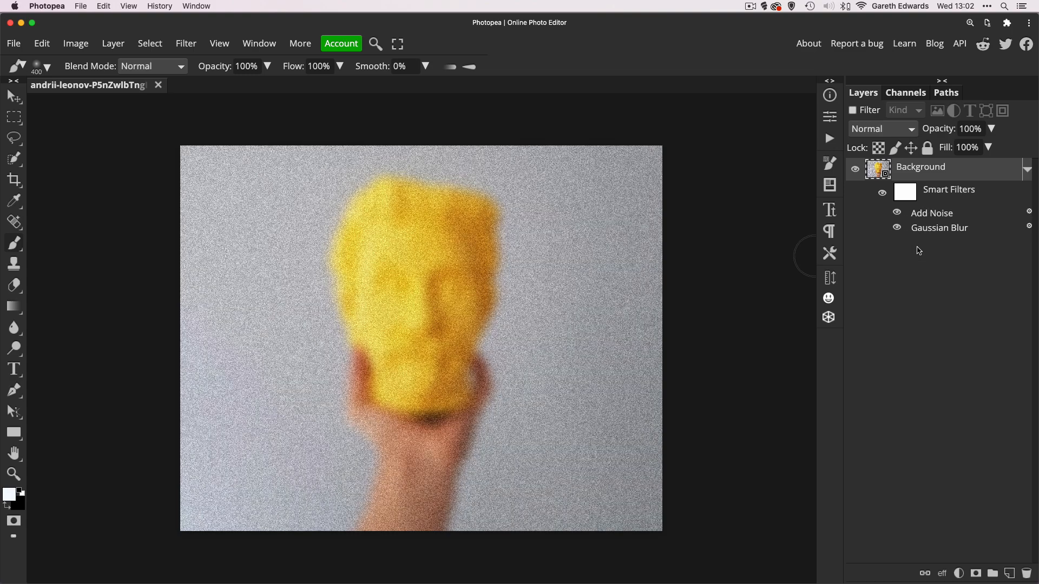
Step: Reduce the amount of the Add Noise smart filter
{"action": "double_click", "coordinate": [943, 221]}
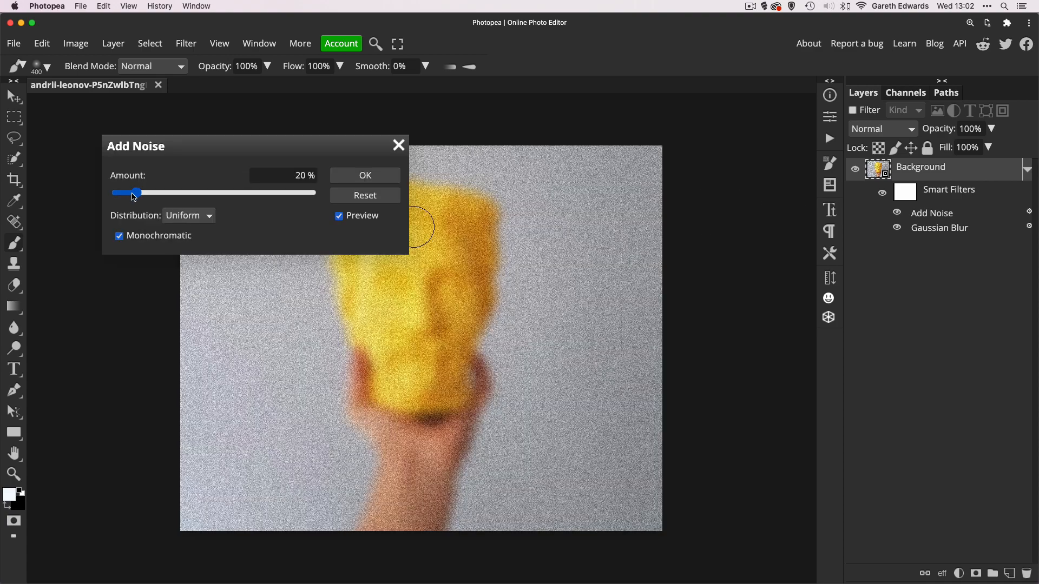
{"action": "left_click_drag", "start_coordinate": [127, 198], "coordinate": [128, 198]}
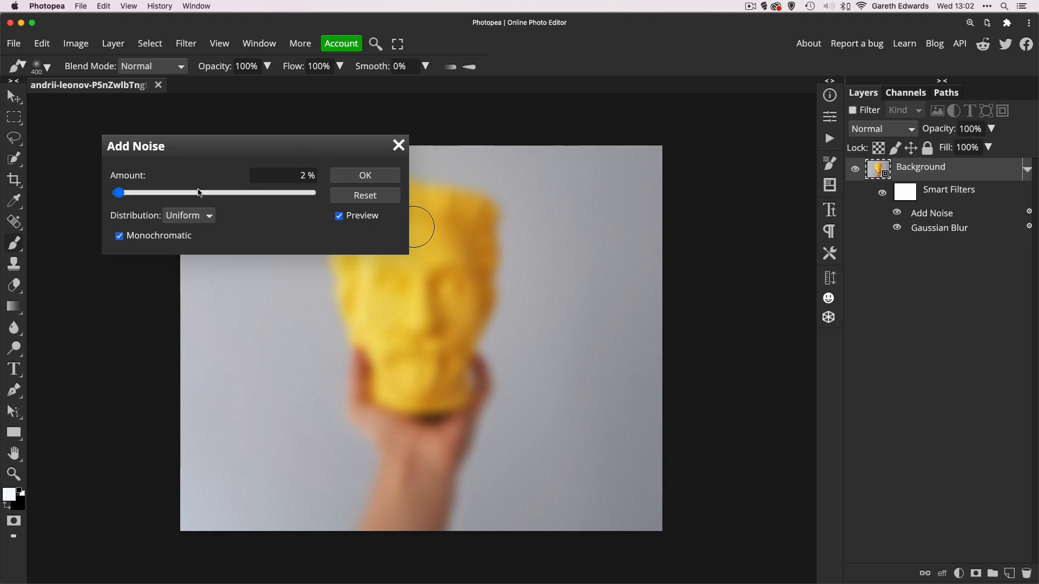
{"action": "left_click", "coordinate": [359, 175]}
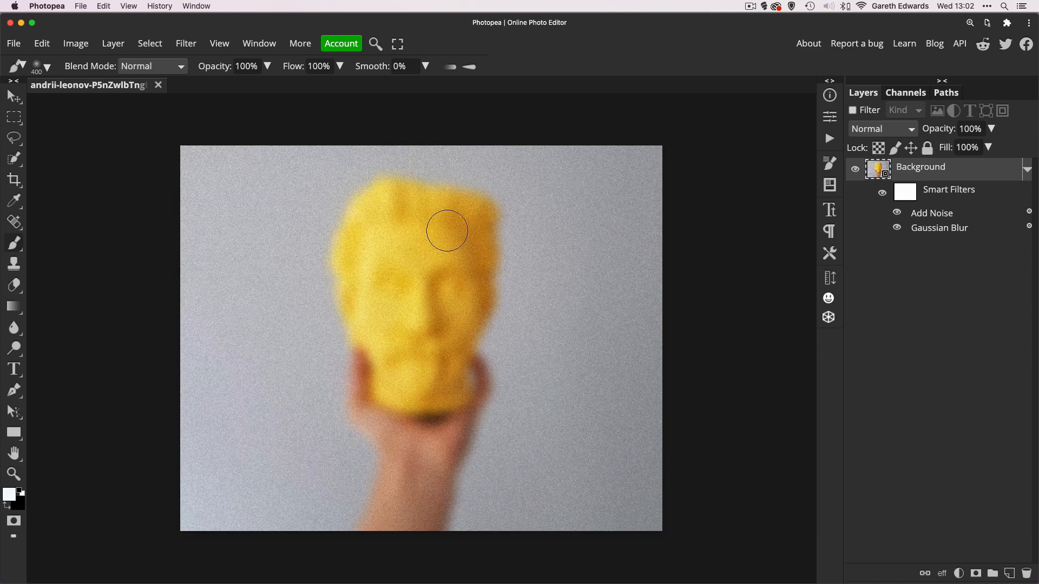
Step: Hide the Gaussian Blur filter and clear all smart filters from the Background smart object
{"action": "left_click", "coordinate": [897, 228]}
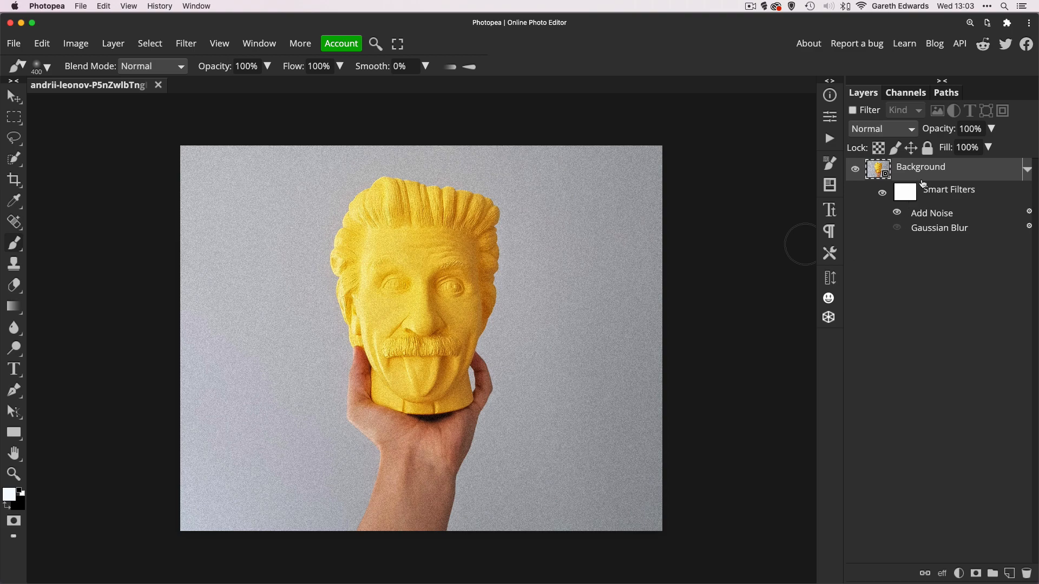
{"action": "right_click", "coordinate": [964, 194]}
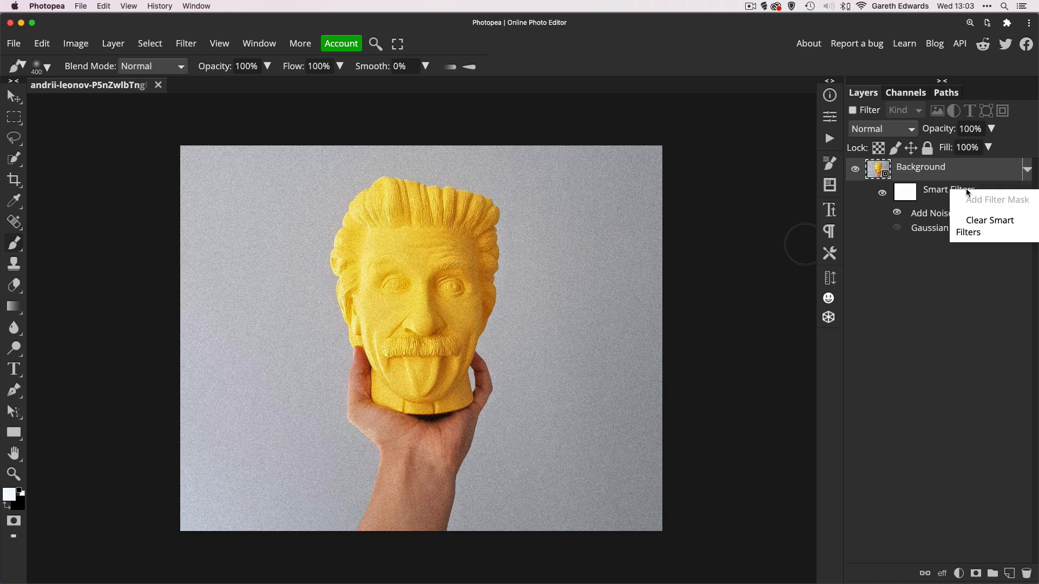
{"action": "left_click", "coordinate": [986, 225]}
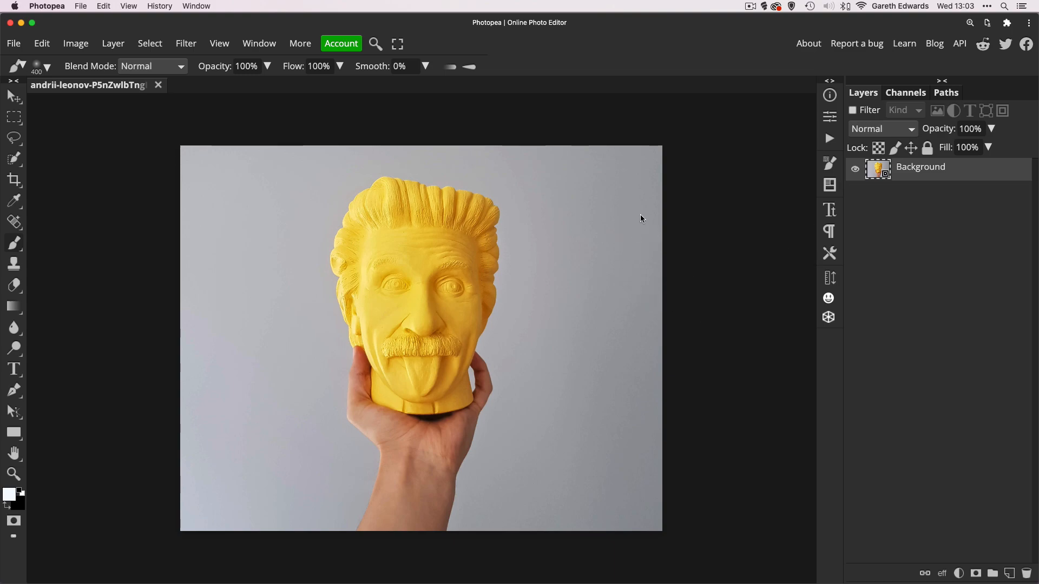
Step: Scale the Background smart object to about 70.67% and centre it horizontally on the canvas
{"action": "key", "text": "super+t"}
{"action": "left_click_drag", "start_coordinate": [626, 181], "coordinate": [627, 223]}
{"action": "key", "text": "super+minus"}
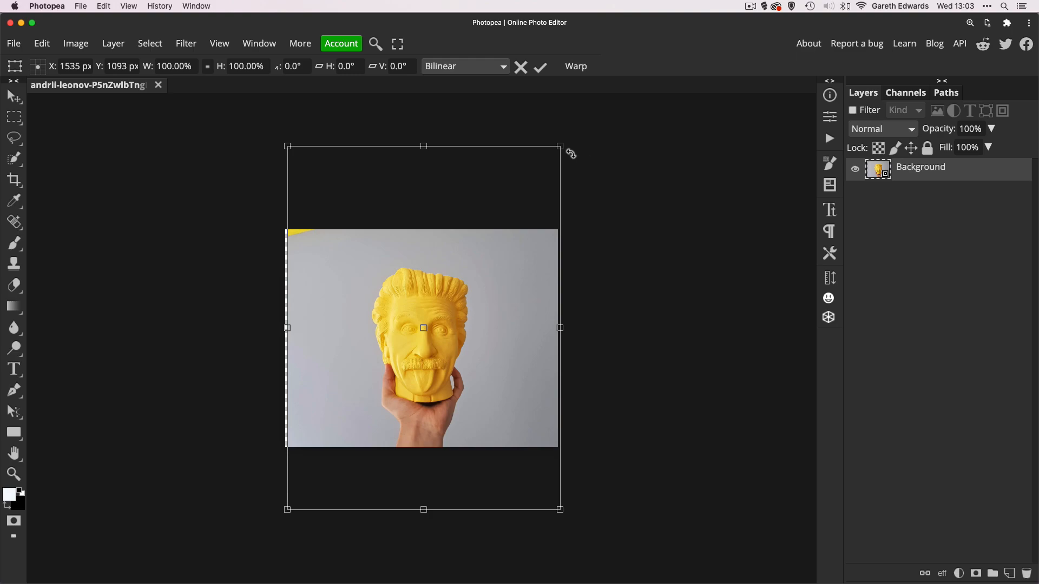
{"action": "left_click_drag", "start_coordinate": [561, 146], "coordinate": [480, 253]}
{"action": "left_click_drag", "start_coordinate": [468, 310], "coordinate": [486, 302]}
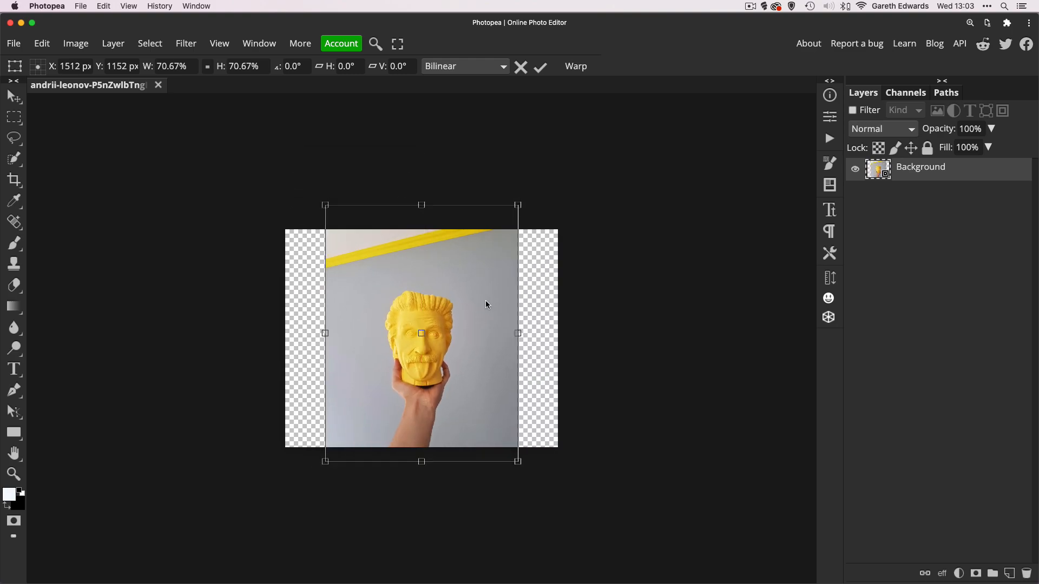
Step: Distort the Background smart object by pulling its upper-right corner inward and down
{"action": "right_click", "coordinate": [491, 298]}
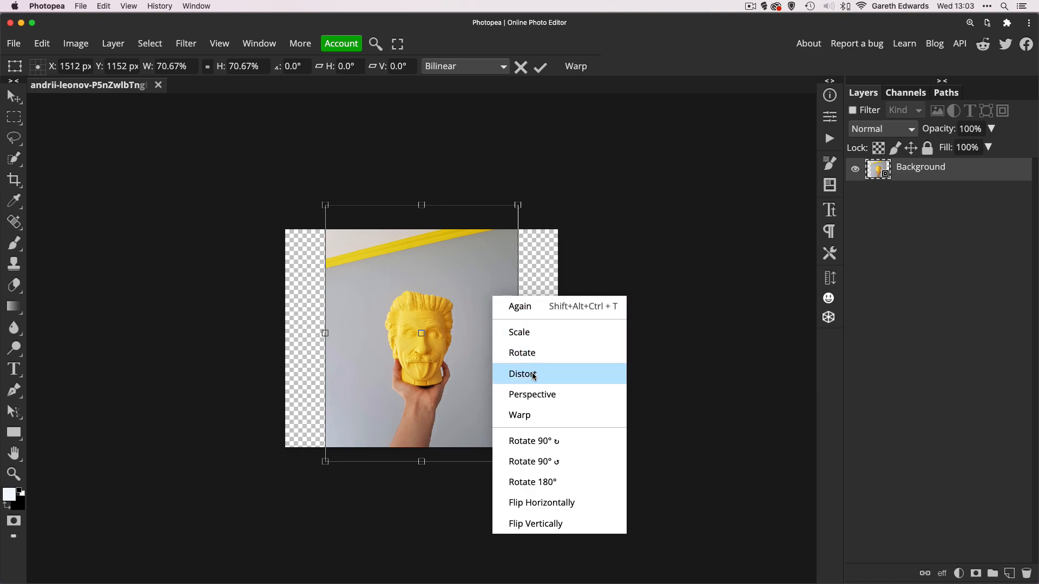
{"action": "left_click", "coordinate": [521, 218]}
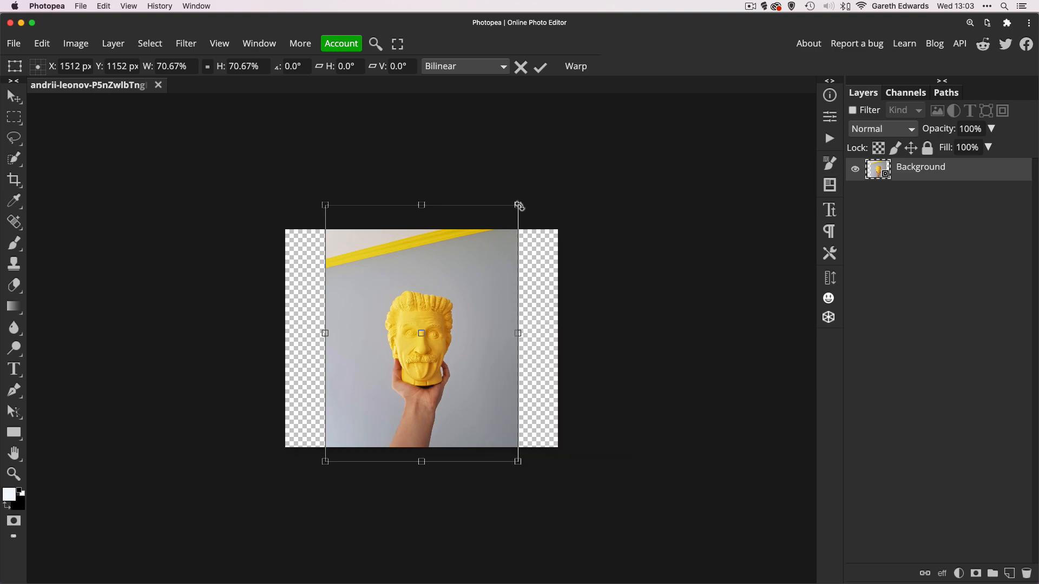
{"action": "left_click_drag", "start_coordinate": [520, 206], "coordinate": [475, 271]}
{"action": "left_click_drag", "start_coordinate": [520, 463], "coordinate": [490, 422]}
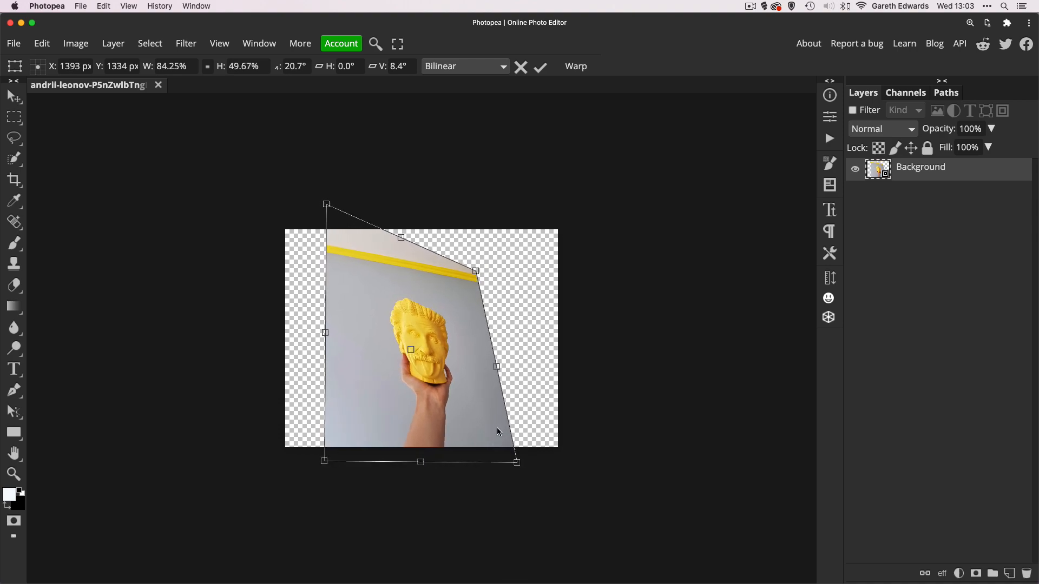
Step: Warp the smart object by pulling its lower-left corner up and bending its top edge into a curve, and apply the transform
{"action": "right_click", "coordinate": [496, 428]}
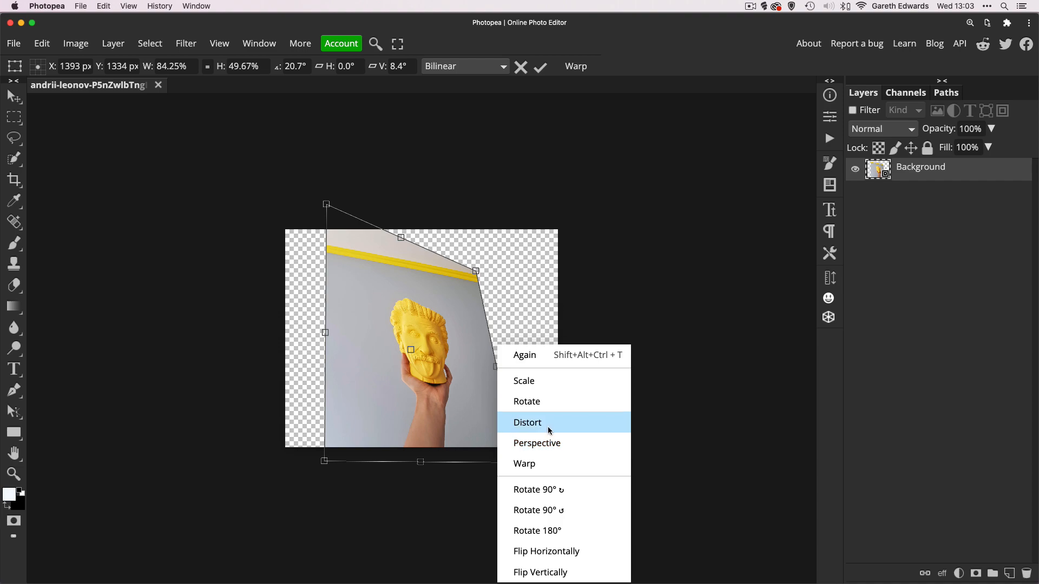
{"action": "left_click", "coordinate": [524, 464]}
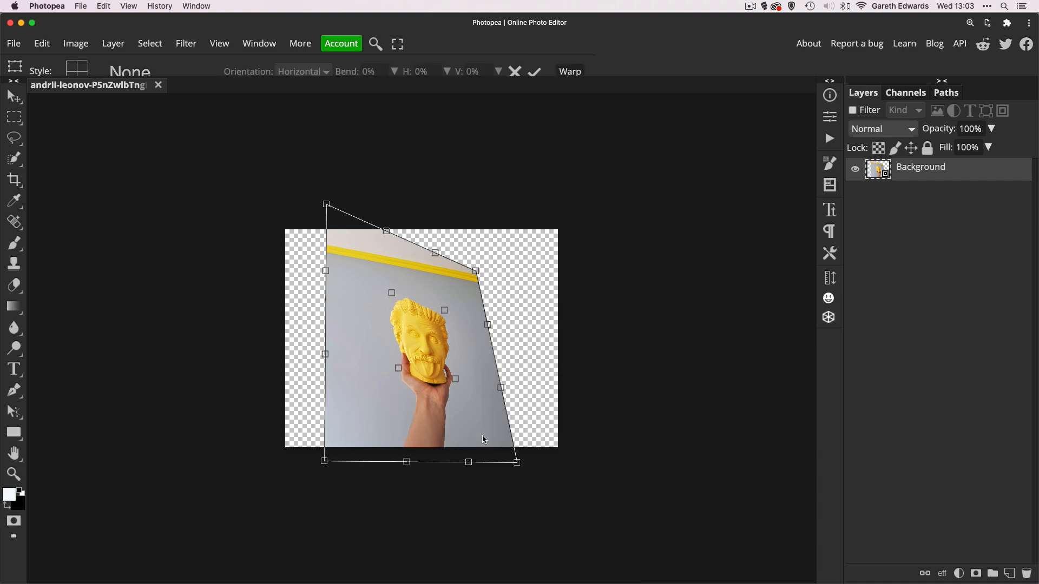
{"action": "left_click_drag", "start_coordinate": [325, 461], "coordinate": [356, 284]}
{"action": "left_click_drag", "start_coordinate": [436, 252], "coordinate": [431, 324]}
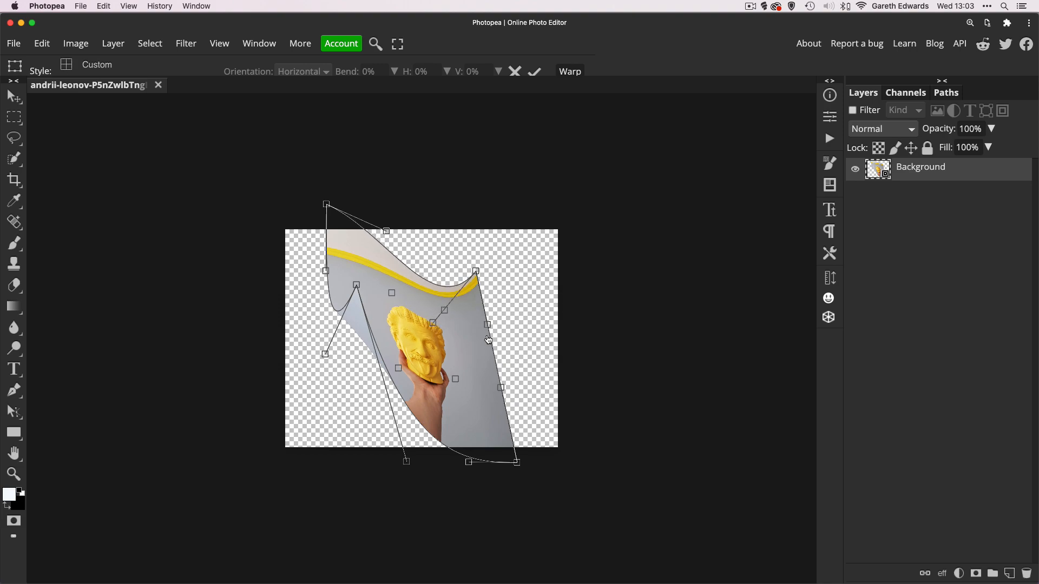
{"action": "left_click_drag", "start_coordinate": [387, 232], "coordinate": [400, 210]}
{"action": "key", "text": "Return"}
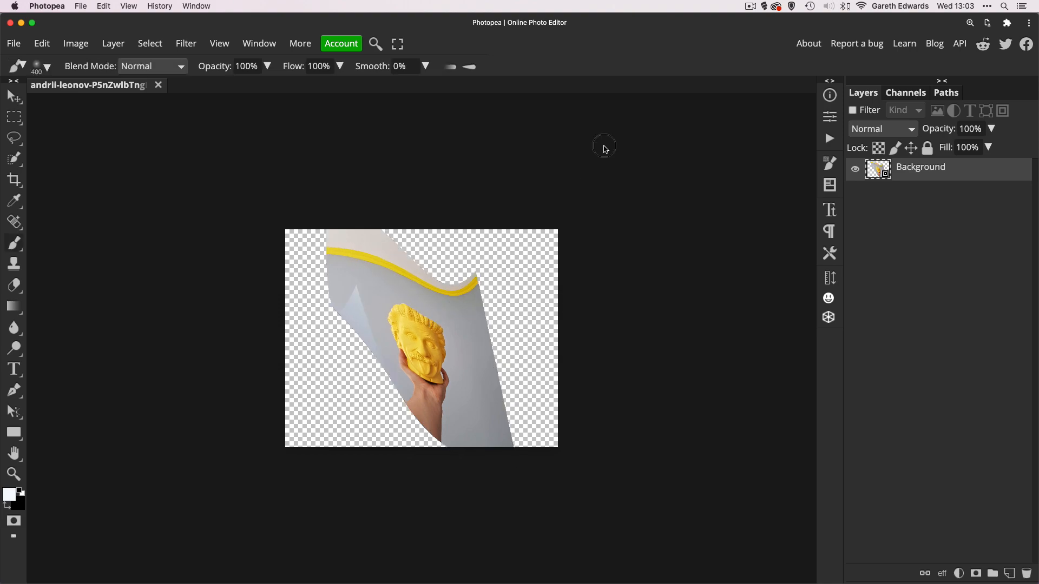
Step: Open the contents of the warped Background smart object for editing
{"action": "key", "text": "z"}
{"action": "left_click", "coordinate": [429, 354]}
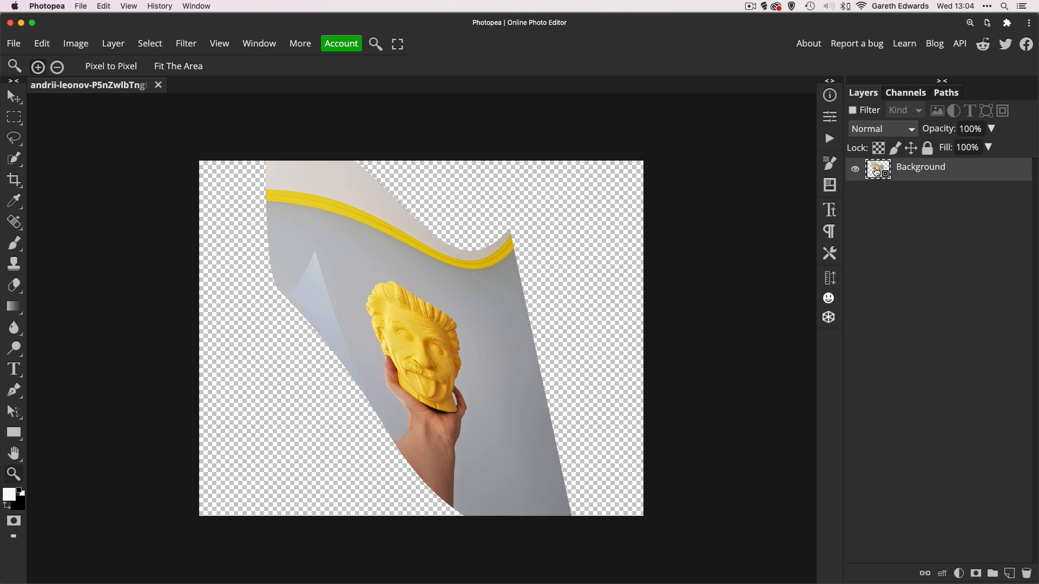
{"action": "double_click", "coordinate": [878, 174]}
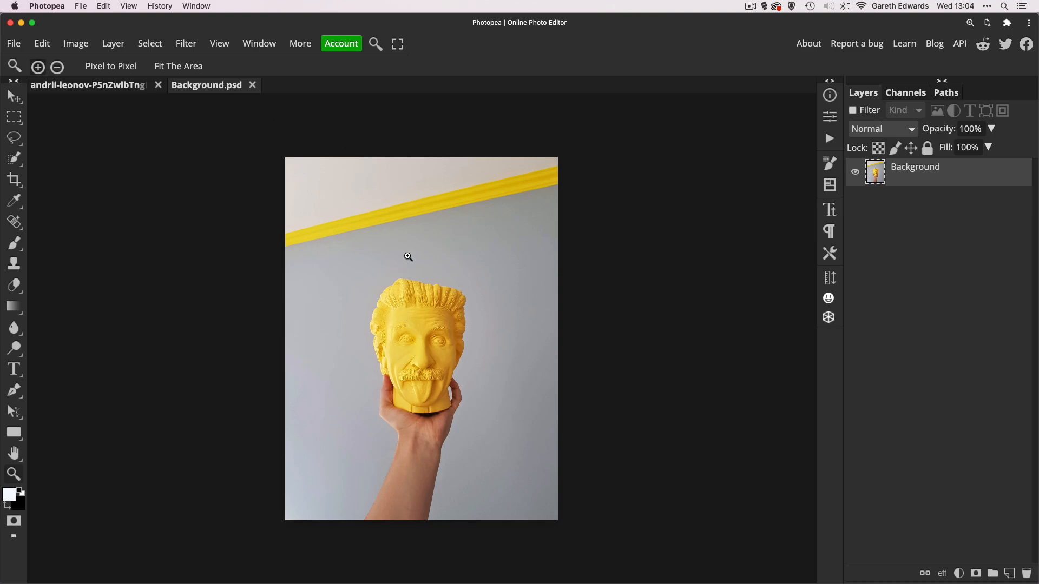
Step: Add an empty layer above the Background layer and set the background colour to red
{"action": "left_click", "coordinate": [1009, 573]}
{"action": "key", "text": "b"}
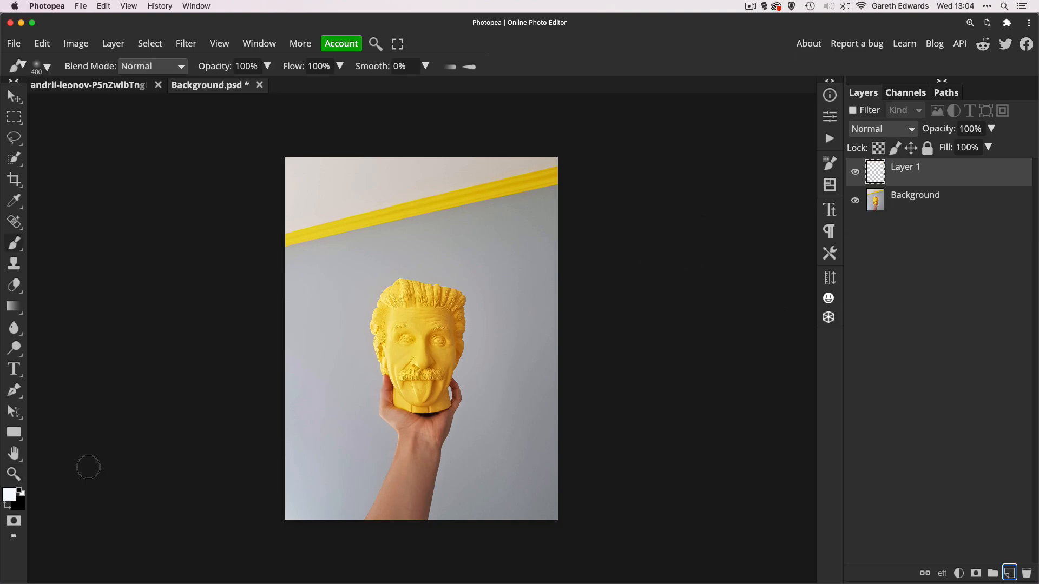
{"action": "left_click", "coordinate": [18, 505]}
{"action": "left_click", "coordinate": [325, 308]}
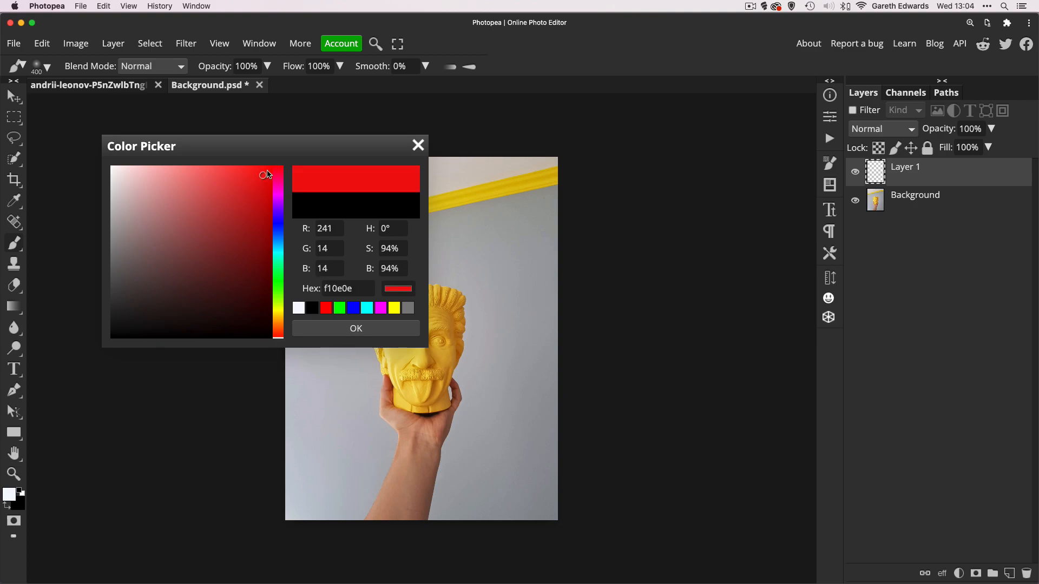
{"action": "left_click", "coordinate": [344, 328]}
Step: Paint white glasses and spiky hair on the yellow head with a smaller brush, and save and close the smart object's contents
{"action": "key", "text": "bracketleft"}
{"action": "key", "text": "bracketleft"}
{"action": "key", "text": "bracketleft"}
{"action": "key", "text": "bracketleft"}
{"action": "key", "text": "bracketleft"}
{"action": "key", "text": "bracketleft"}
{"action": "key", "text": "bracketleft"}
{"action": "key", "text": "bracketleft"}
{"action": "key", "text": "bracketleft"}
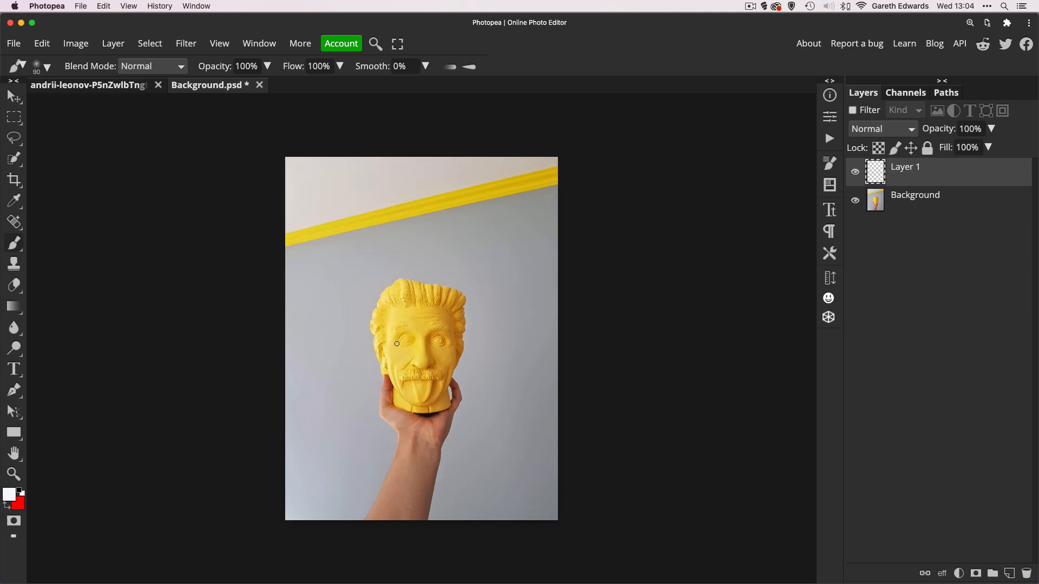
{"action": "mouse_move", "coordinate": [396, 347]}
{"action": "left_mouse_down"}
{"action": "mouse_move", "coordinate": [418, 334]}
{"action": "mouse_move", "coordinate": [415, 349]}
{"action": "mouse_move", "coordinate": [398, 351]}
{"action": "mouse_move", "coordinate": [437, 327]}
{"action": "mouse_move", "coordinate": [452, 337]}
{"action": "mouse_move", "coordinate": [443, 354]}
{"action": "mouse_move", "coordinate": [430, 345]}
{"action": "mouse_move", "coordinate": [419, 337]}
{"action": "mouse_move", "coordinate": [470, 325]}
{"action": "left_mouse_up"}
{"action": "mouse_move", "coordinate": [393, 336]}
{"action": "left_mouse_down"}
{"action": "mouse_move", "coordinate": [371, 328]}
{"action": "mouse_move", "coordinate": [396, 274]}
{"action": "mouse_move", "coordinate": [414, 267]}
{"action": "mouse_move", "coordinate": [439, 292]}
{"action": "mouse_move", "coordinate": [467, 267]}
{"action": "mouse_move", "coordinate": [462, 305]}
{"action": "left_mouse_up"}
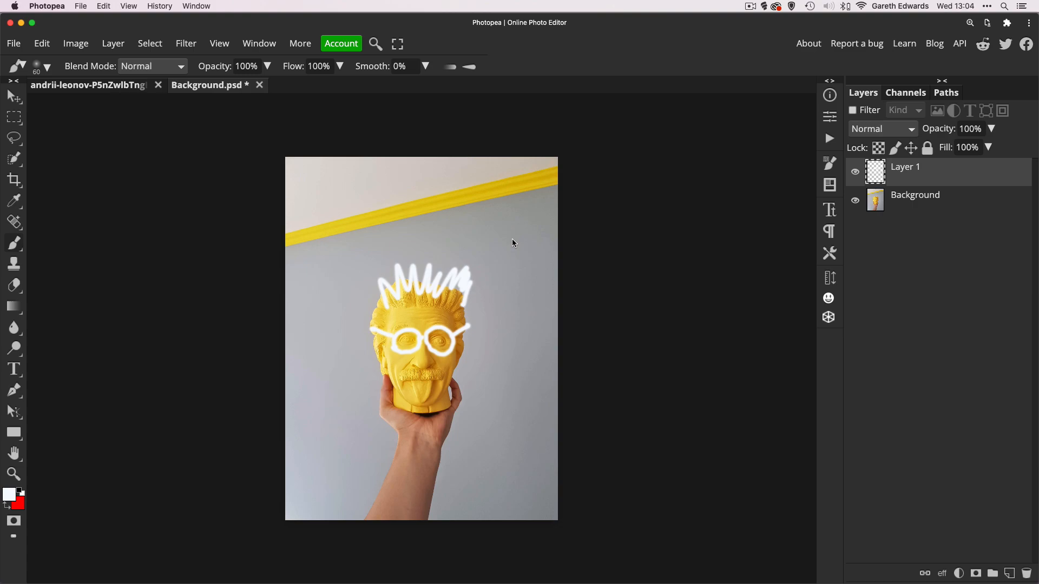
{"action": "key", "text": "ctrl+s"}
{"action": "left_click", "coordinate": [252, 85]}
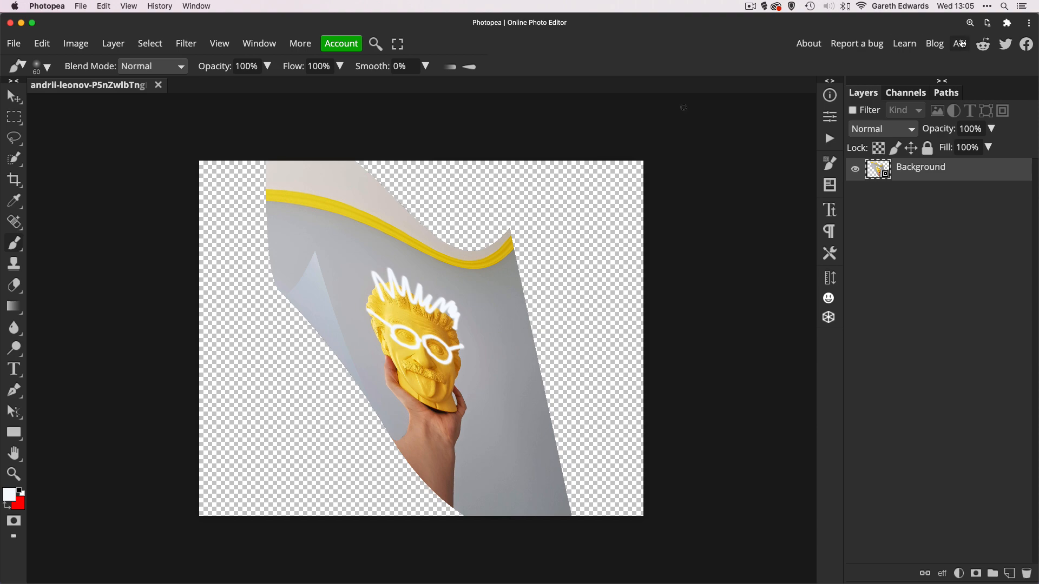
Step: Reopen the smart object's contents and place the portrait illustration, scaled to about 200.85% by 222.37% to cover the canvas
{"action": "double_click", "coordinate": [877, 169]}
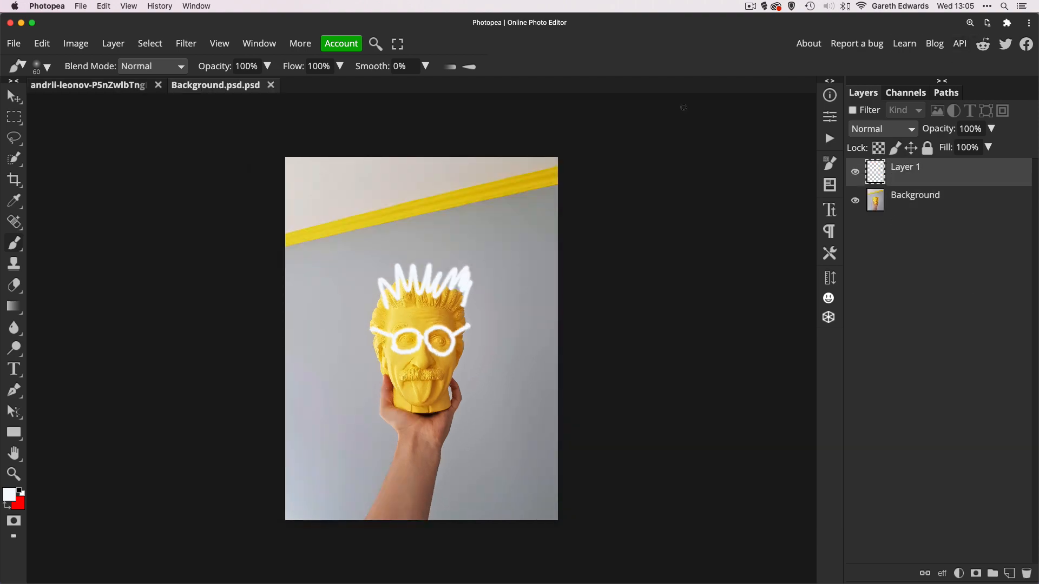
{"action": "left_click_drag", "start_coordinate": [494, 413], "coordinate": [423, 371]}
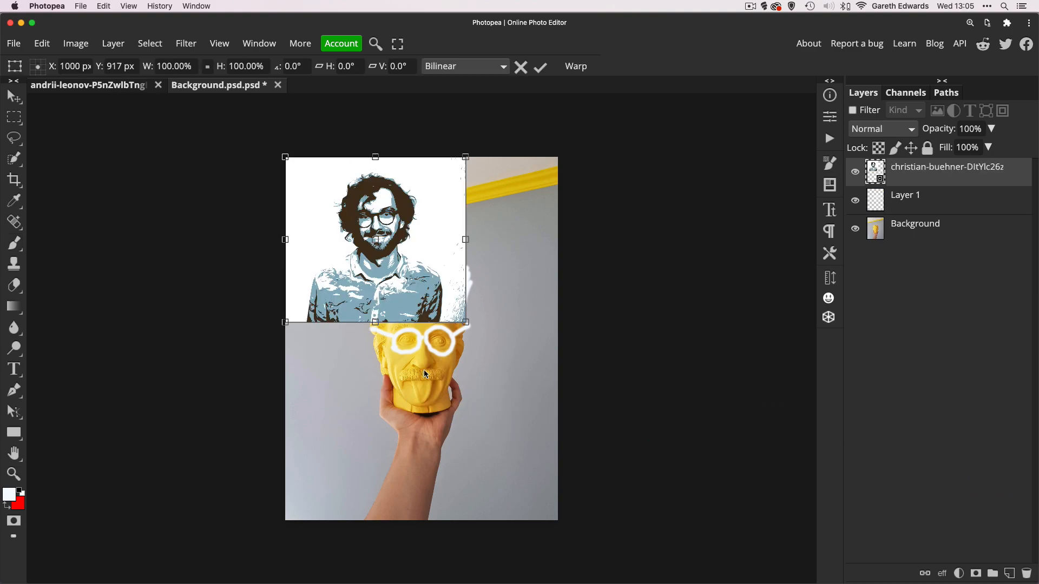
{"action": "left_click_drag", "start_coordinate": [472, 324], "coordinate": [645, 522]}
{"action": "left_click_drag", "start_coordinate": [503, 430], "coordinate": [463, 426]}
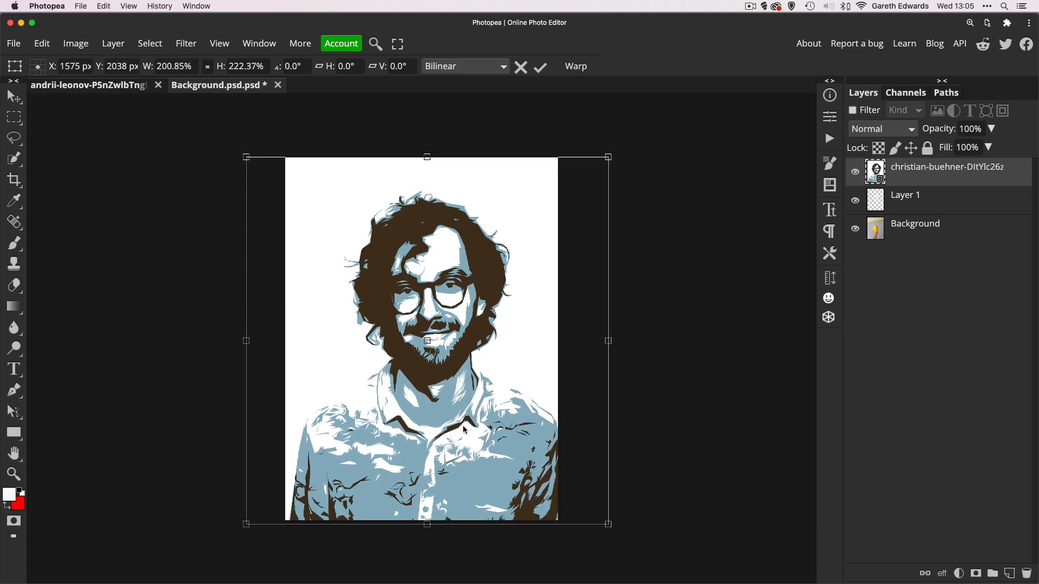
{"action": "key", "text": "Return"}
Step: Save the smart object's contents with the placed portrait and close its document
{"action": "key", "text": "b"}
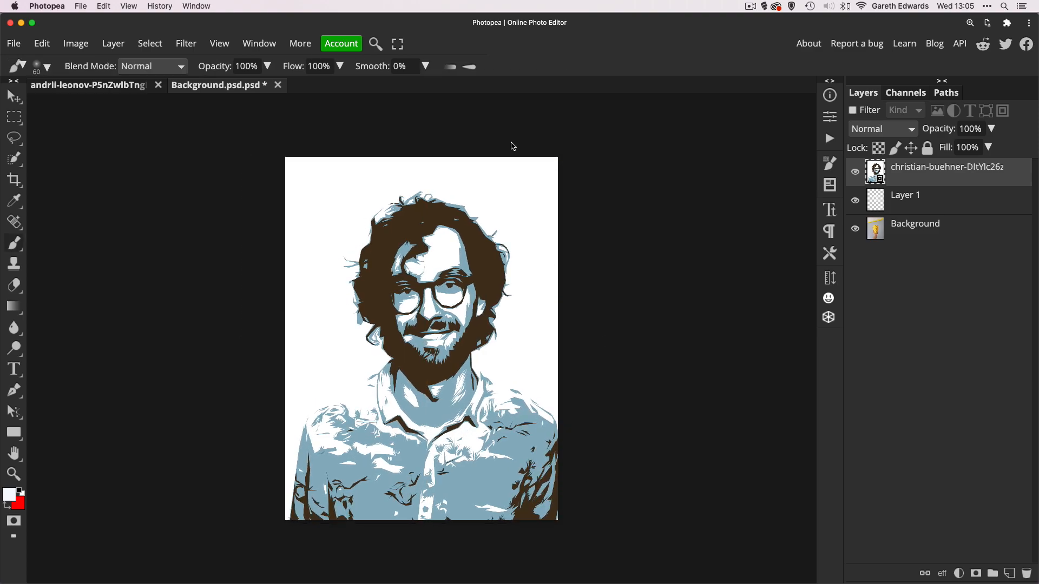
{"action": "key", "text": "super+s"}
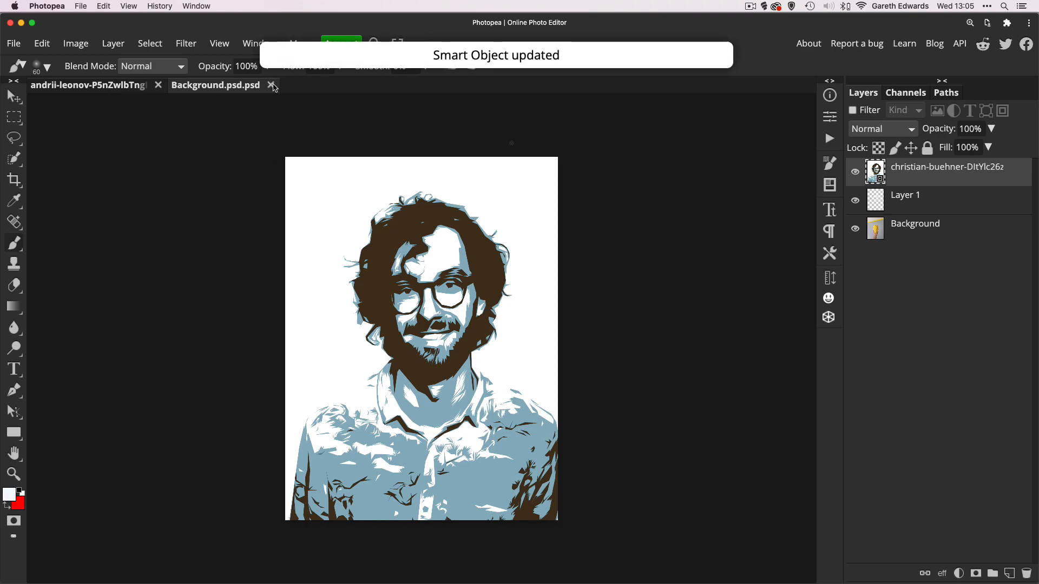
{"action": "left_click", "coordinate": [272, 86]}
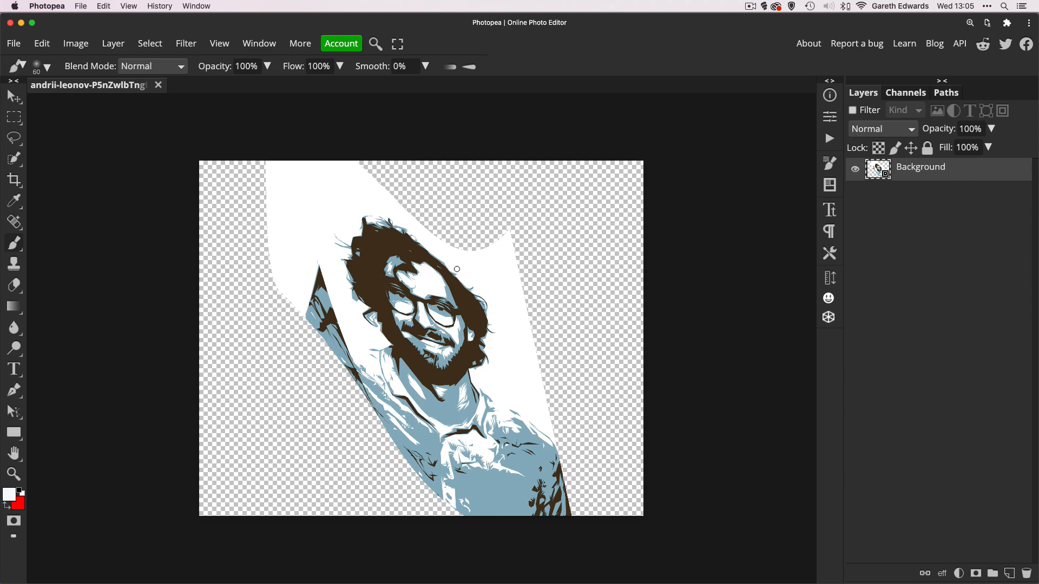
Step: Warp the Background smart object again by pulling its upper-right corner outward and up
{"action": "key", "text": "ctrl+t"}
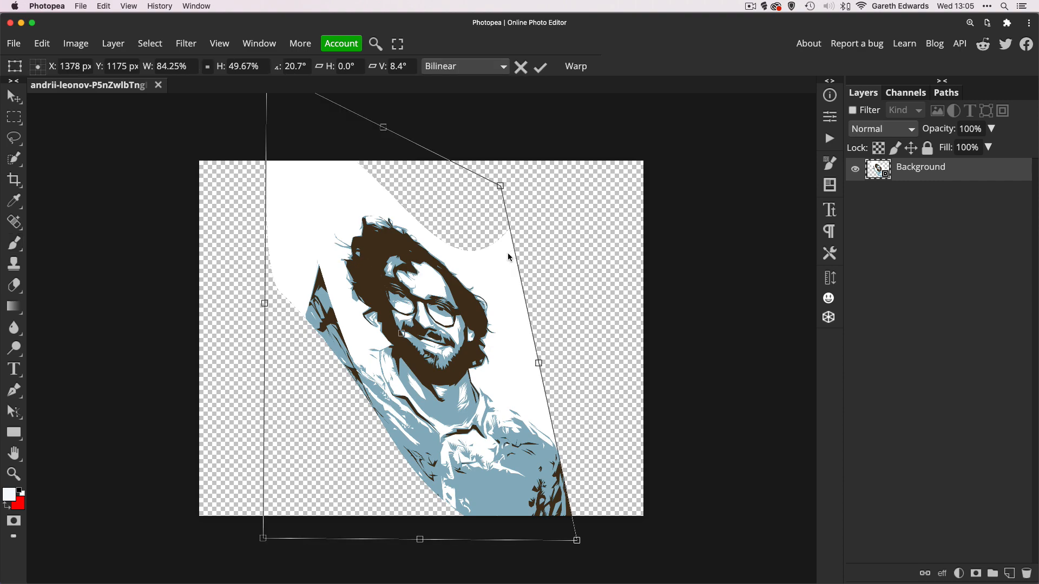
{"action": "right_click", "coordinate": [483, 265]}
{"action": "left_click", "coordinate": [531, 383]}
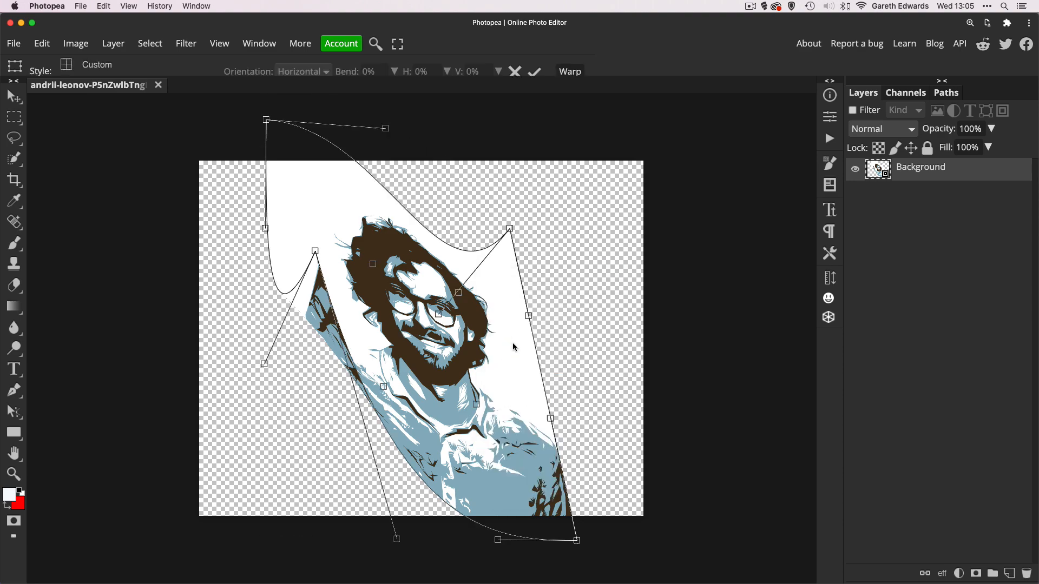
{"action": "left_click_drag", "start_coordinate": [510, 233], "coordinate": [569, 186]}
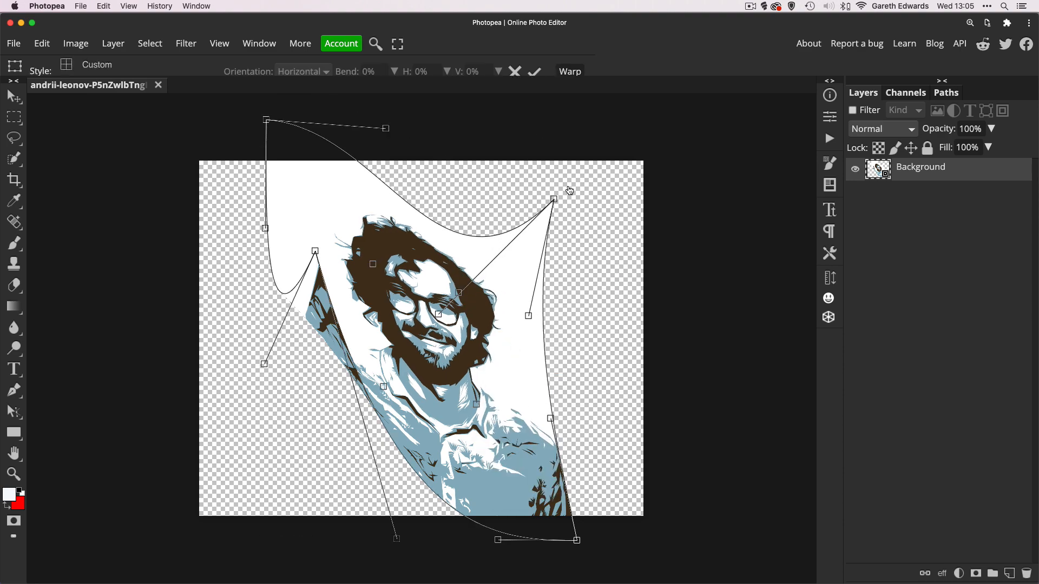